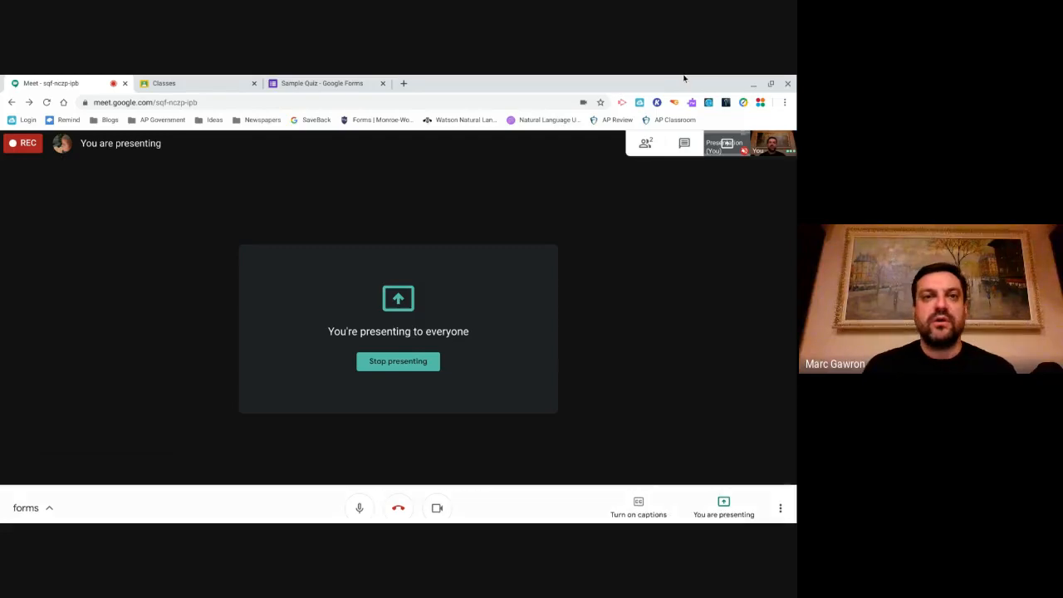
- Switch from the Meet tab to the Sample Quiz form in the Google Forms editor
click(320, 81)
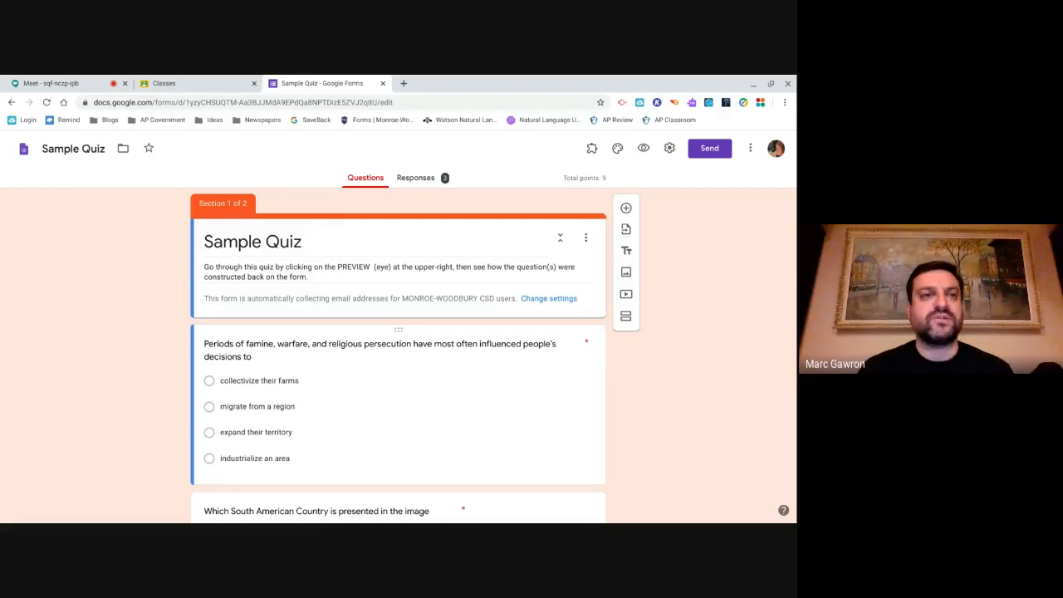
- Go to the Classes tab to show the Google Classroom class cards
click(197, 86)
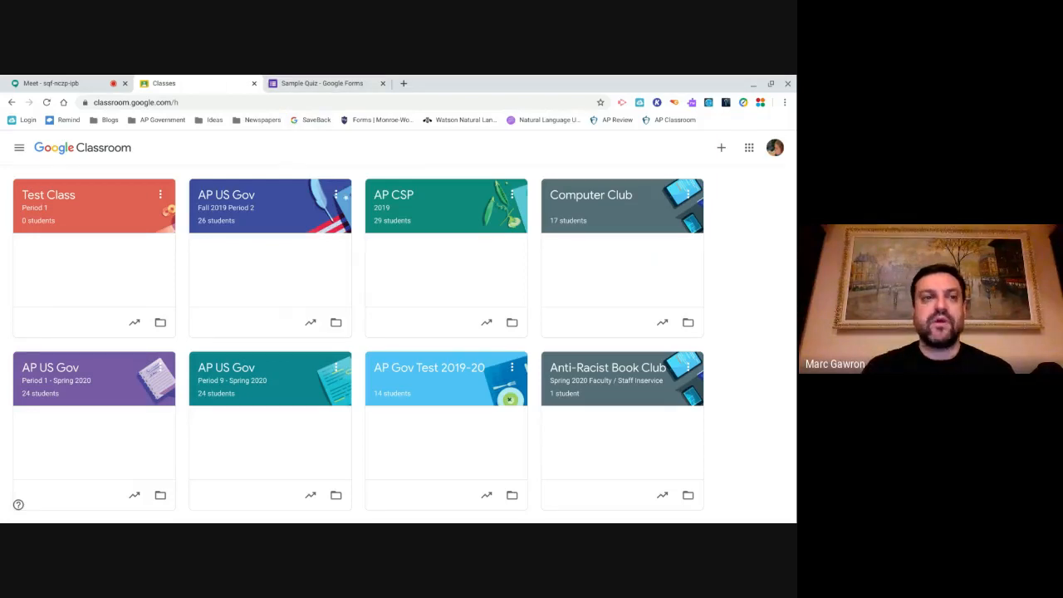
- Create a new quiz assignment under Test Class's Classwork, with a Blank Quiz attached
click(48, 199)
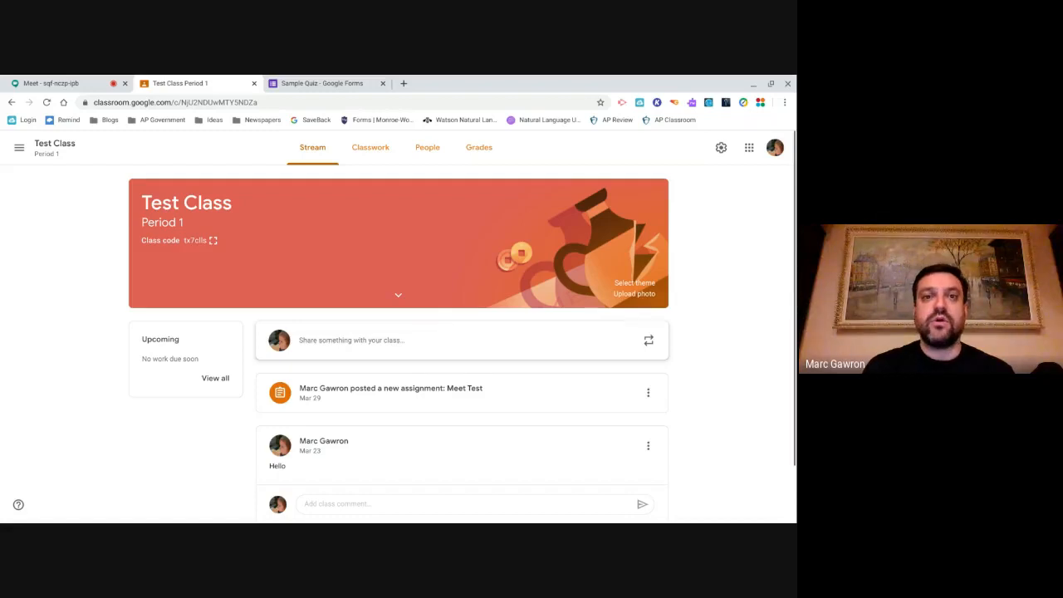
click(370, 147)
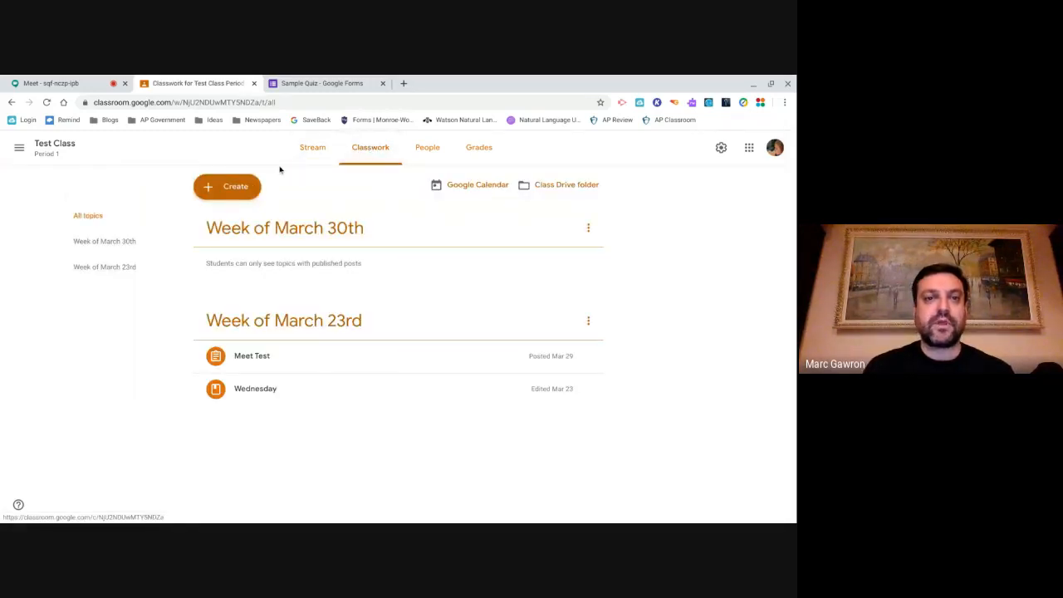
click(247, 188)
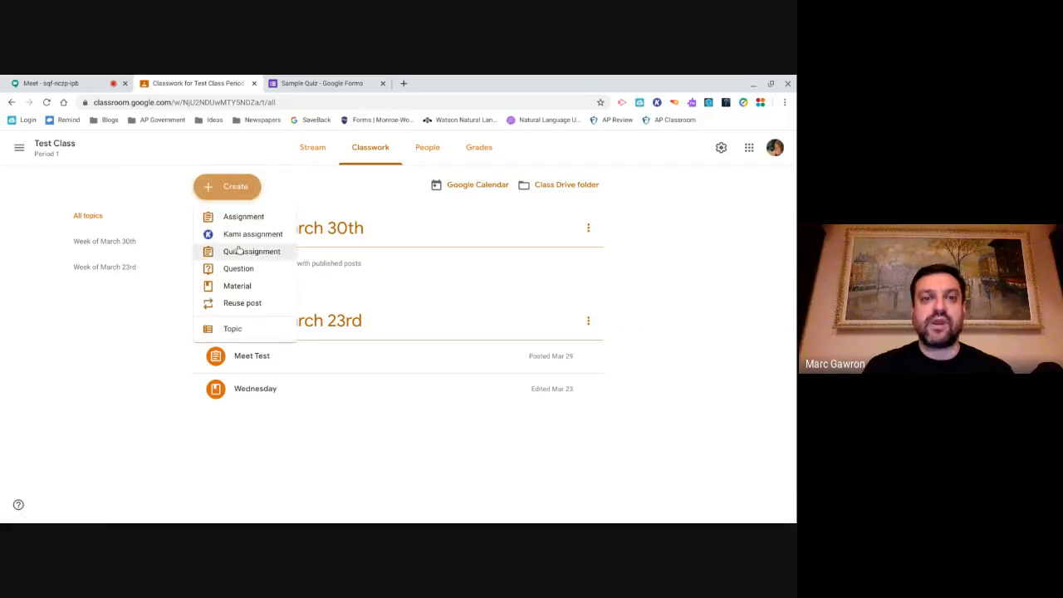
click(242, 257)
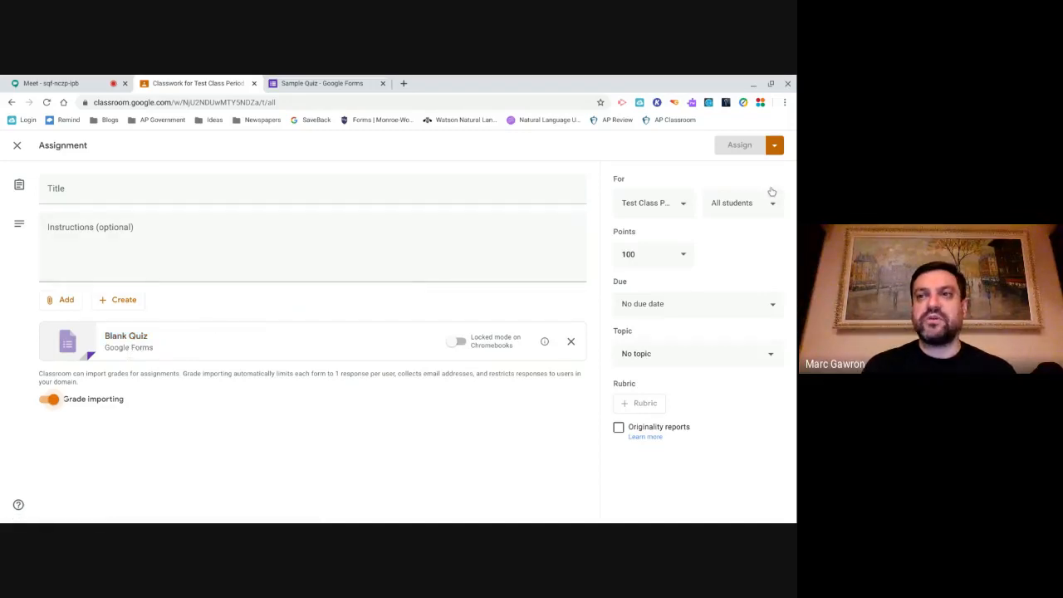
- Check the Assign options without choosing any, then open the Blank Quiz attachment in Forms
click(776, 146)
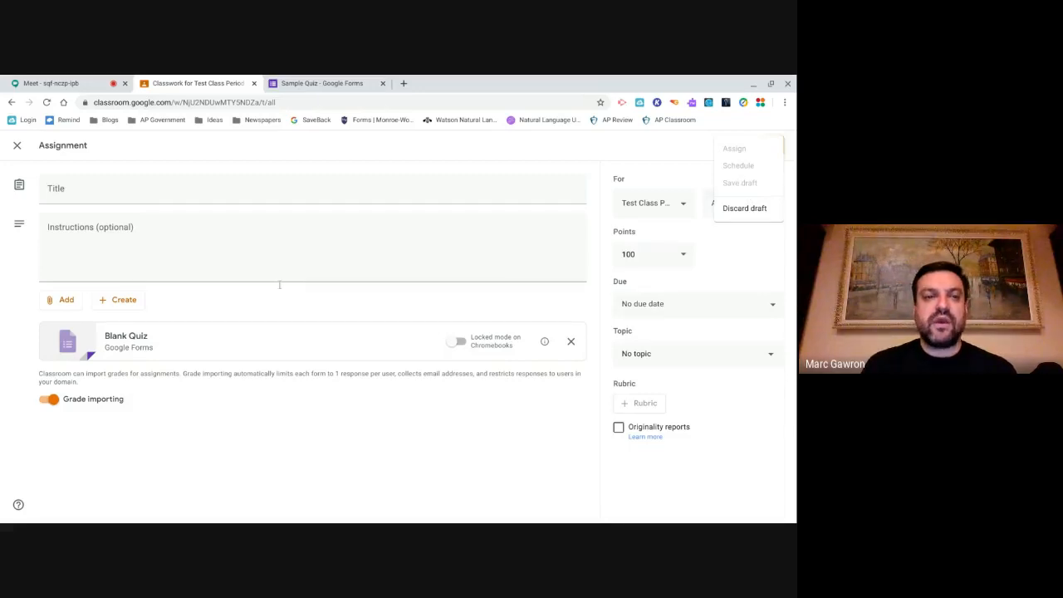
click(199, 307)
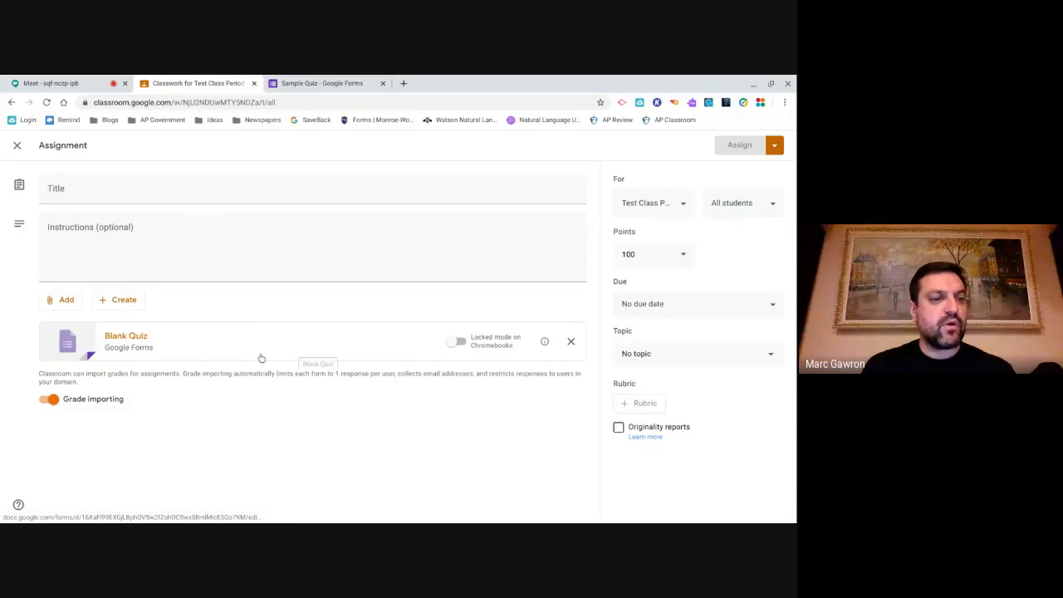
click(131, 339)
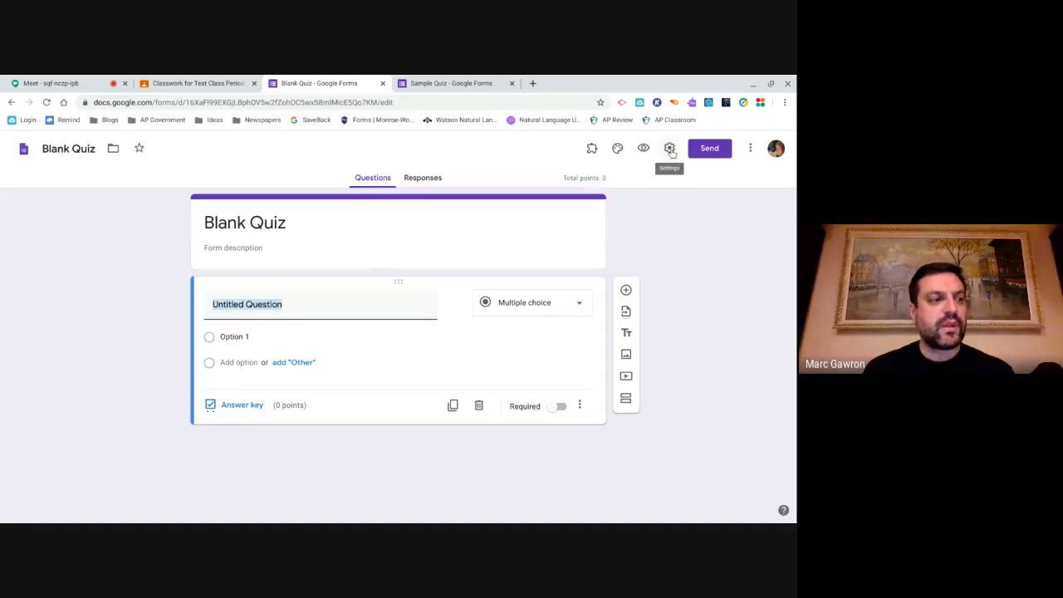
- Open the Blank Quiz's settings from the gear icon
click(669, 148)
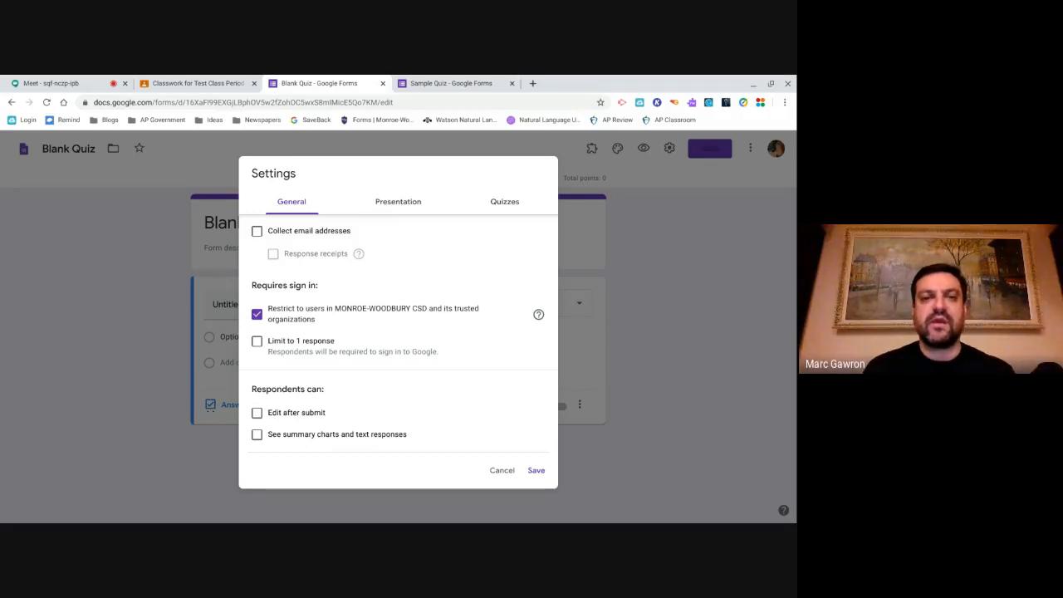
- Turn on 'Limit to 1 response' and leave 'Collect email addresses' unchecked
click(258, 342)
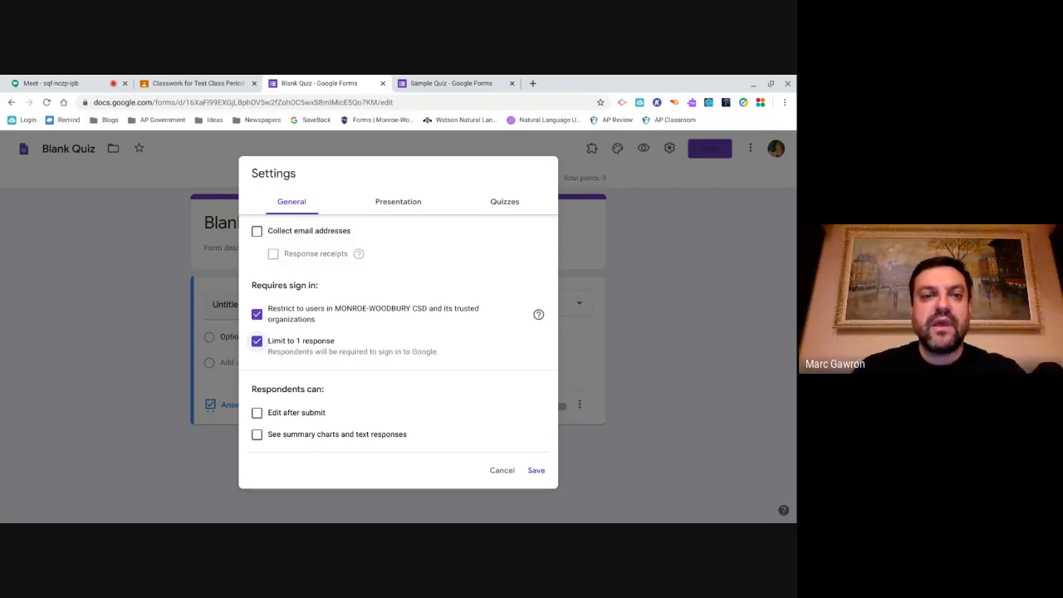
click(258, 341)
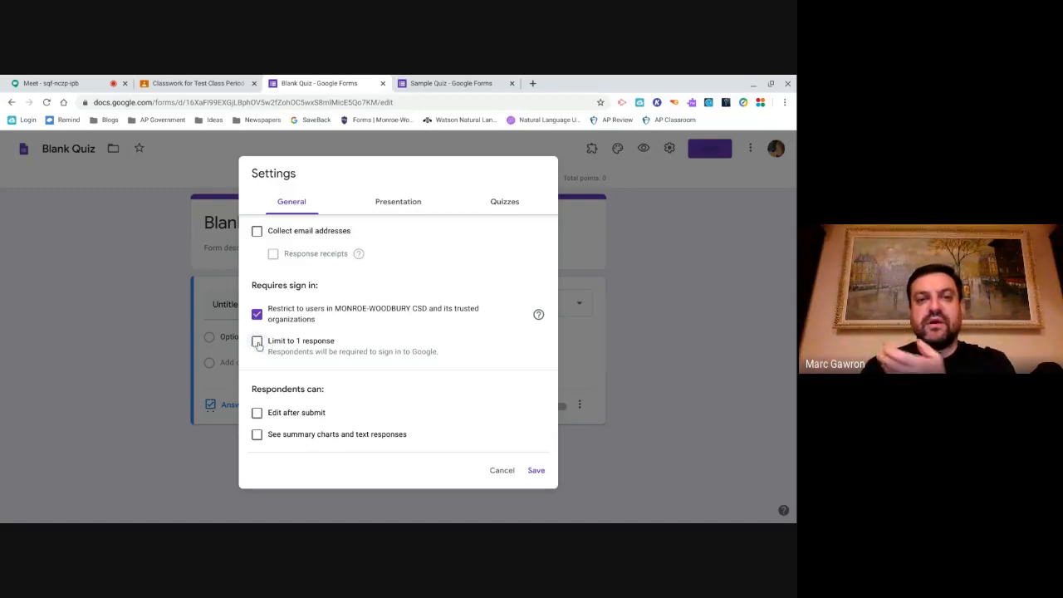
click(257, 232)
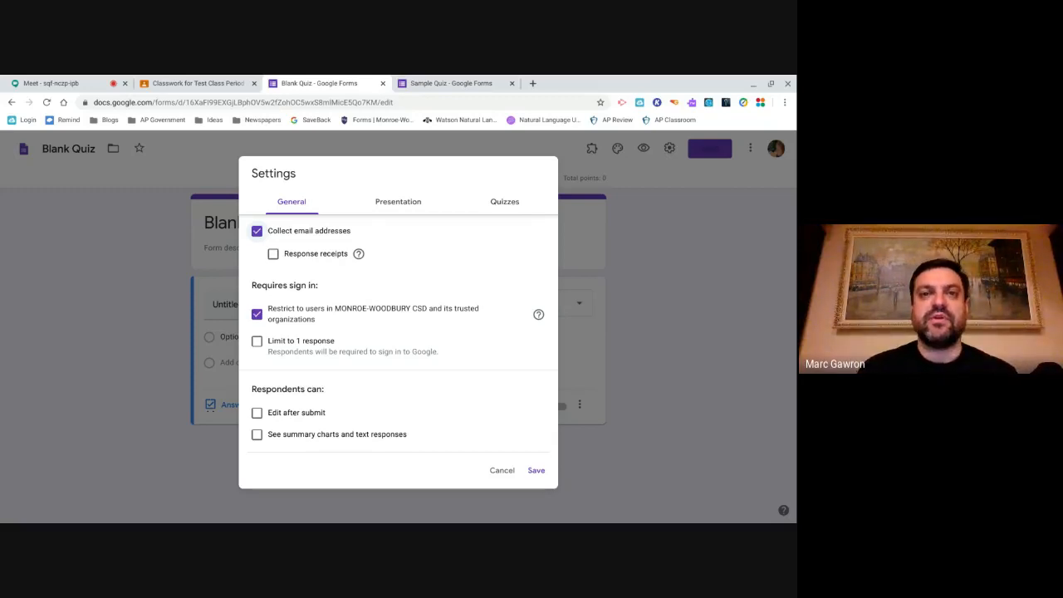
click(256, 231)
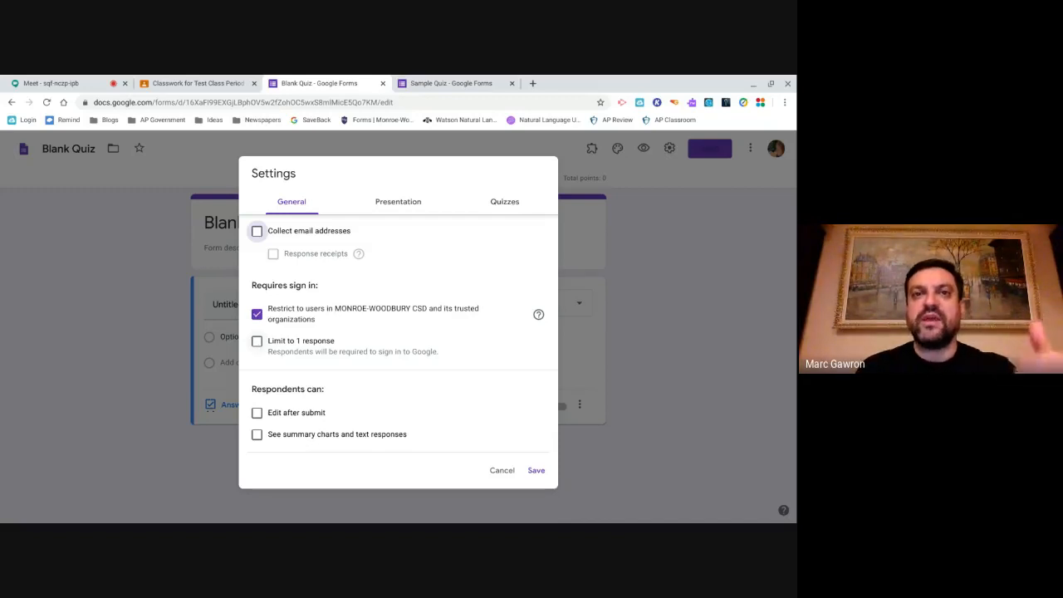
click(257, 341)
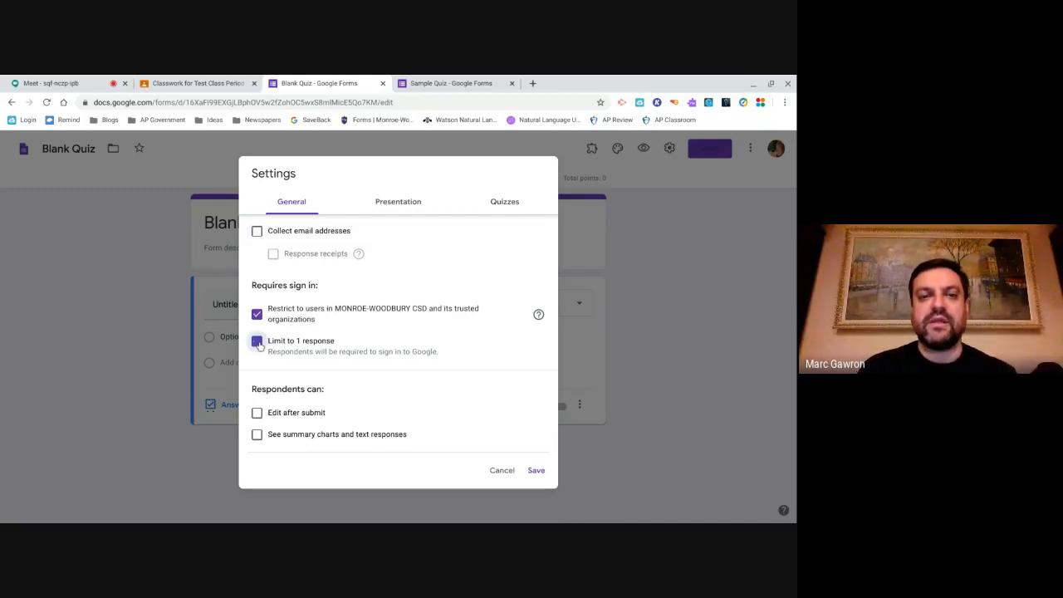
click(390, 204)
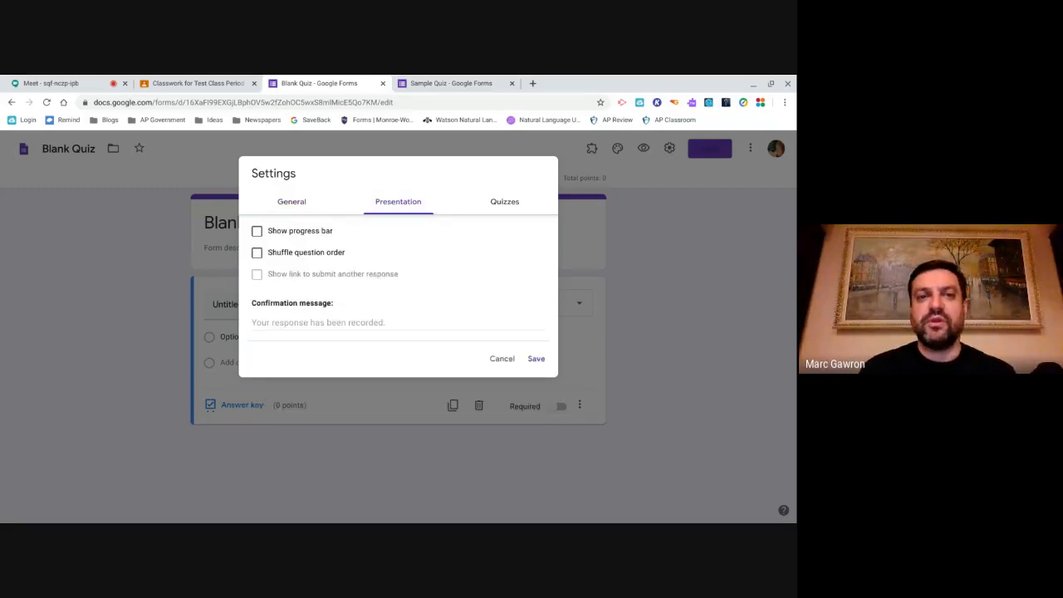
- Enable 'Show progress bar' and 'Shuffle question order' in the Presentation settings
click(256, 232)
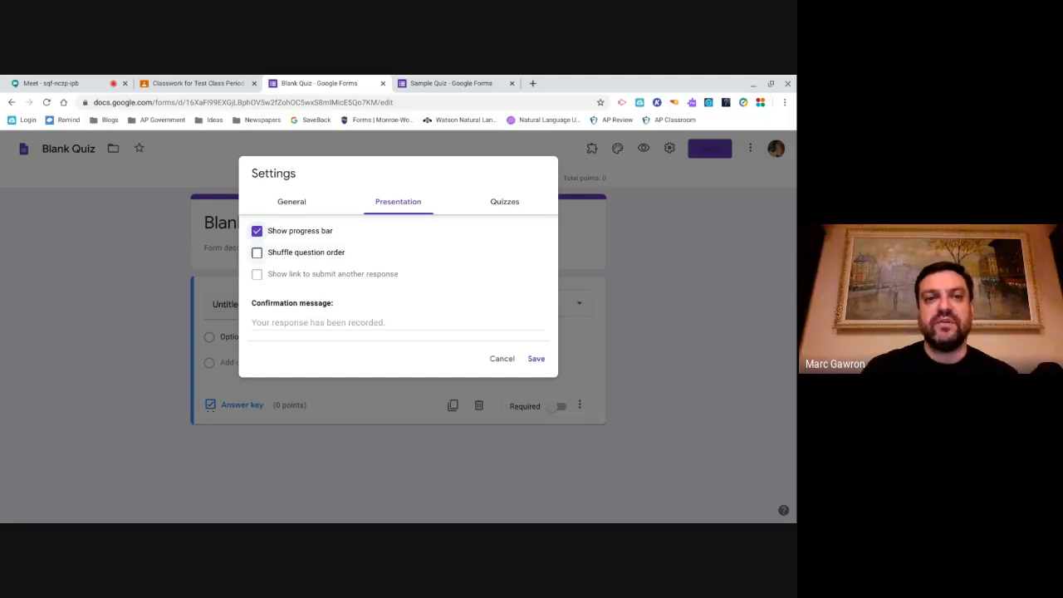
click(256, 253)
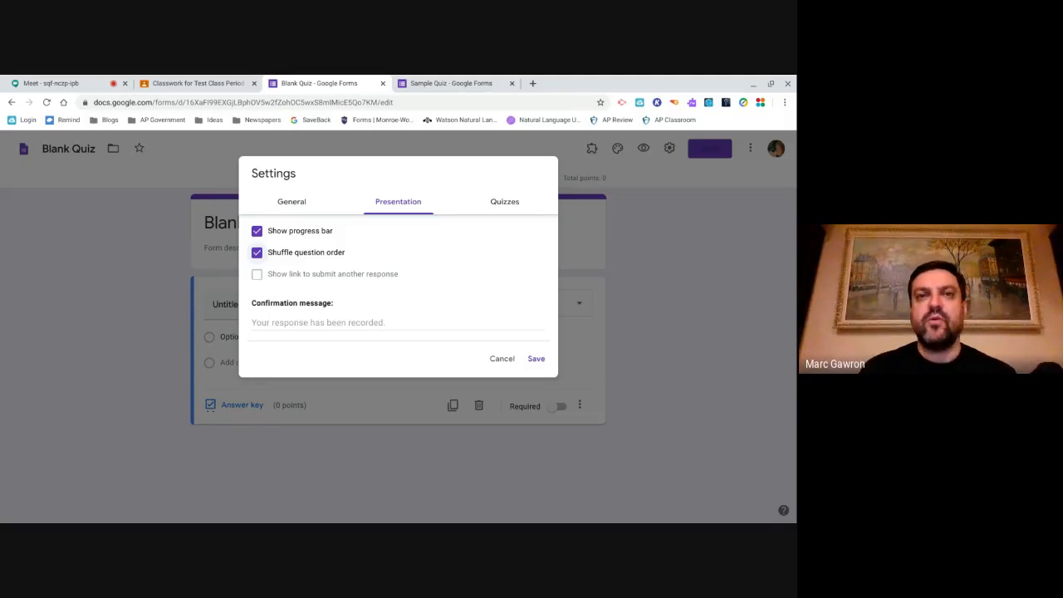
click(509, 204)
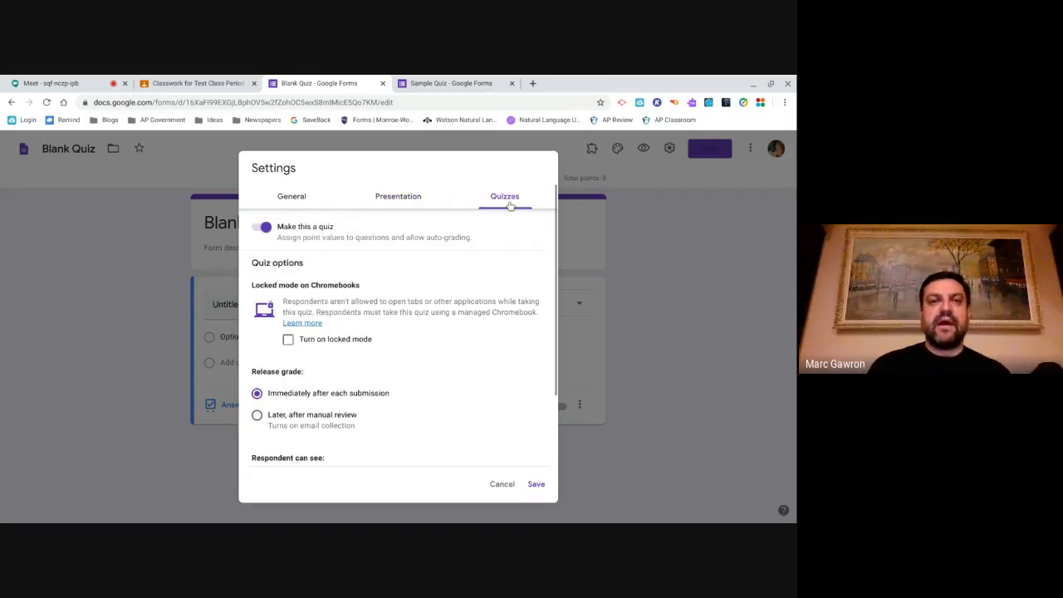
- Keep quiz mode on and set Release grade to 'Later, after manual review'
click(264, 228)
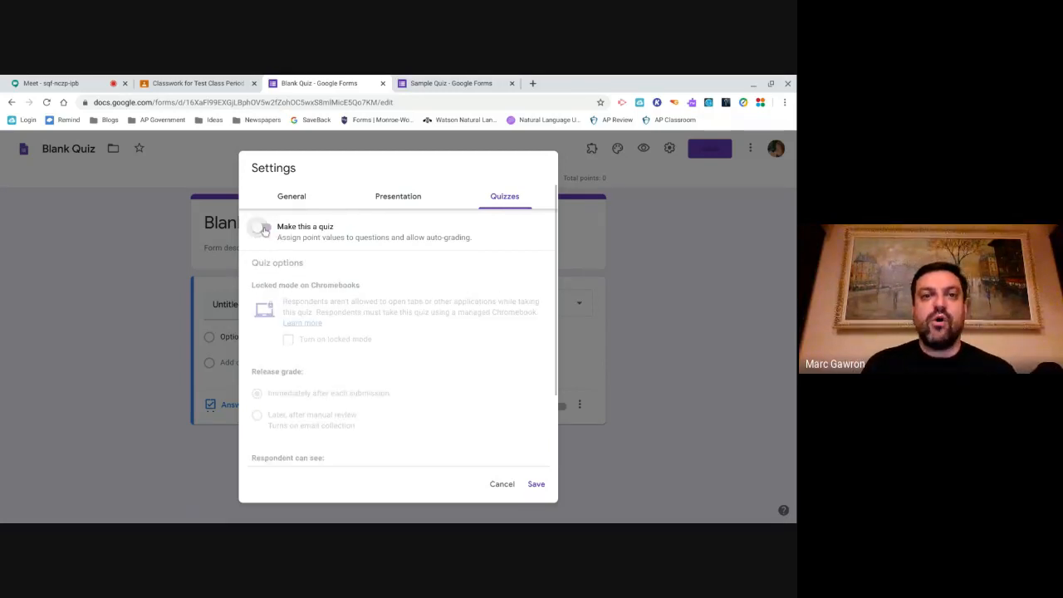
click(264, 230)
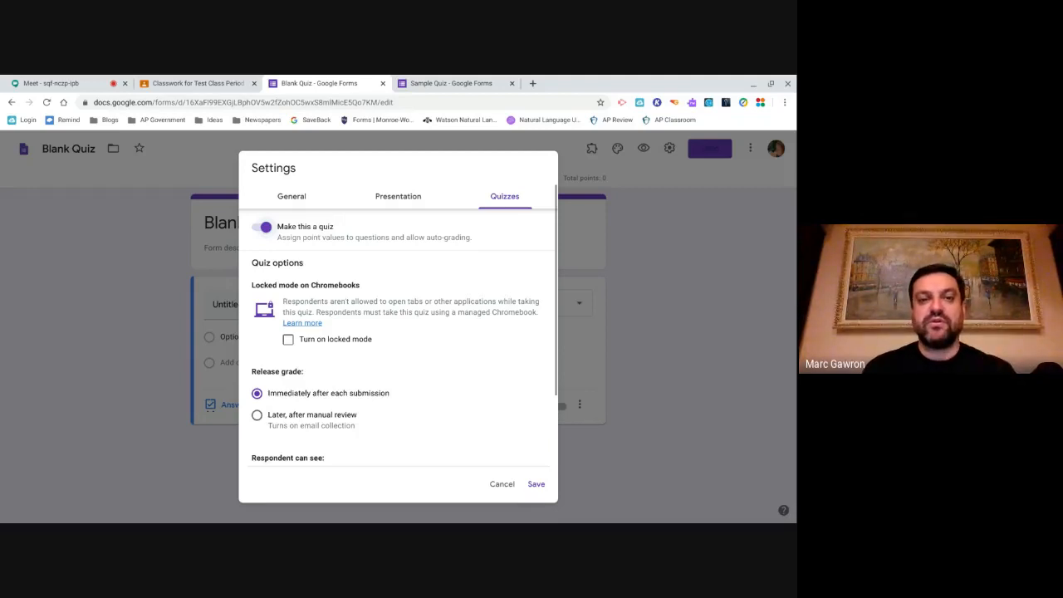
scroll(330, 394, down, 1)
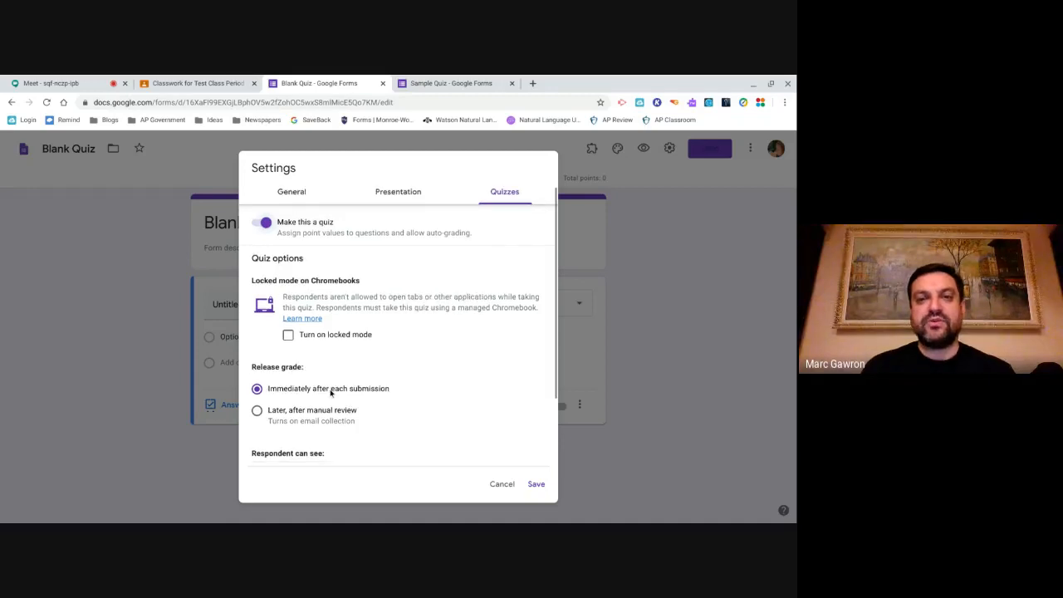
scroll(332, 395, down, 2)
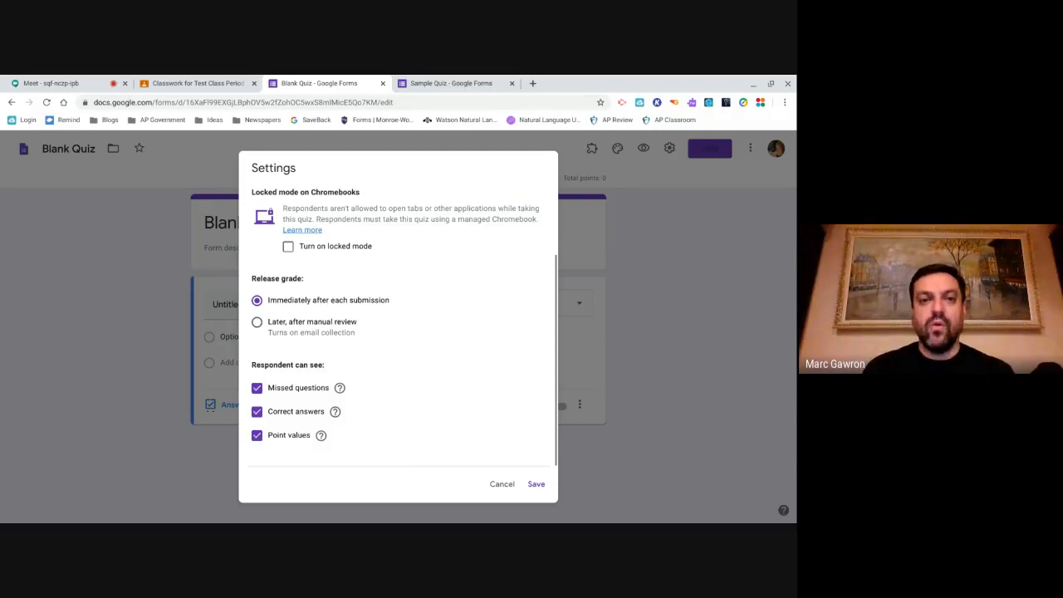
click(256, 322)
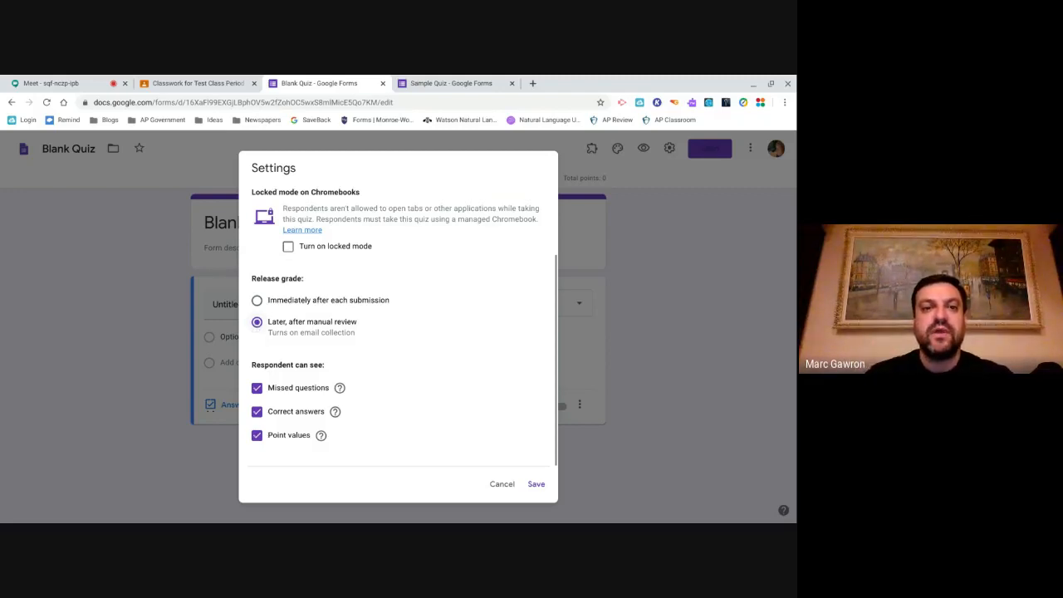
click(257, 301)
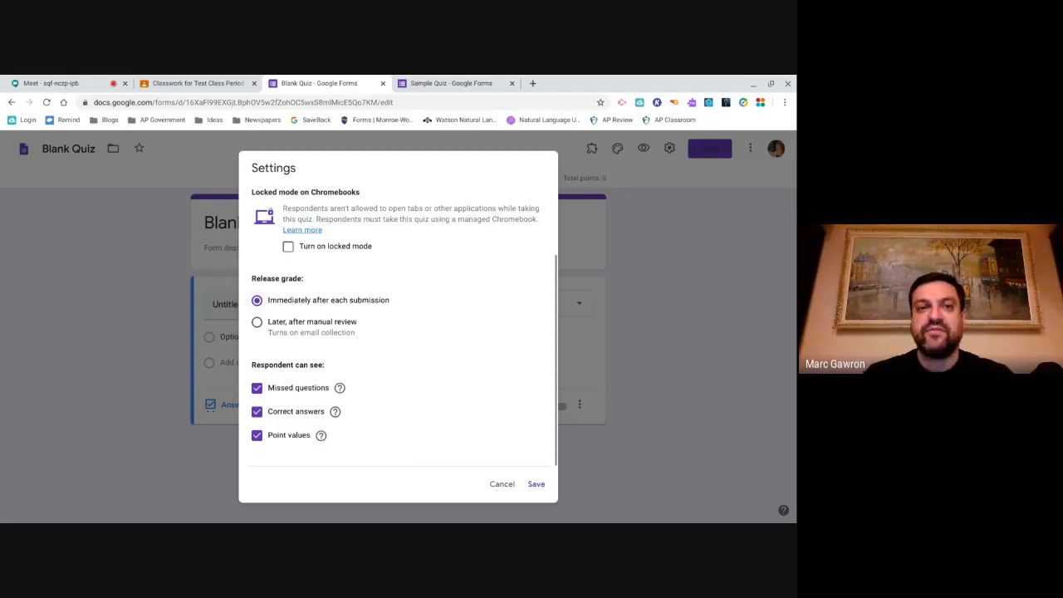
click(258, 323)
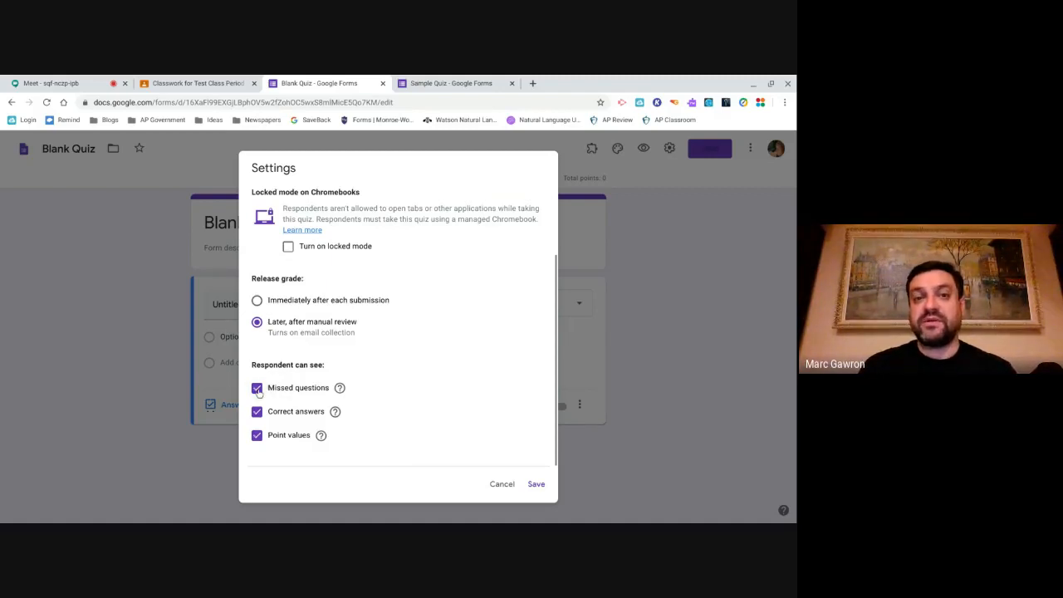
- Leave missed questions, correct answers and point values all checked, and save the settings
click(258, 437)
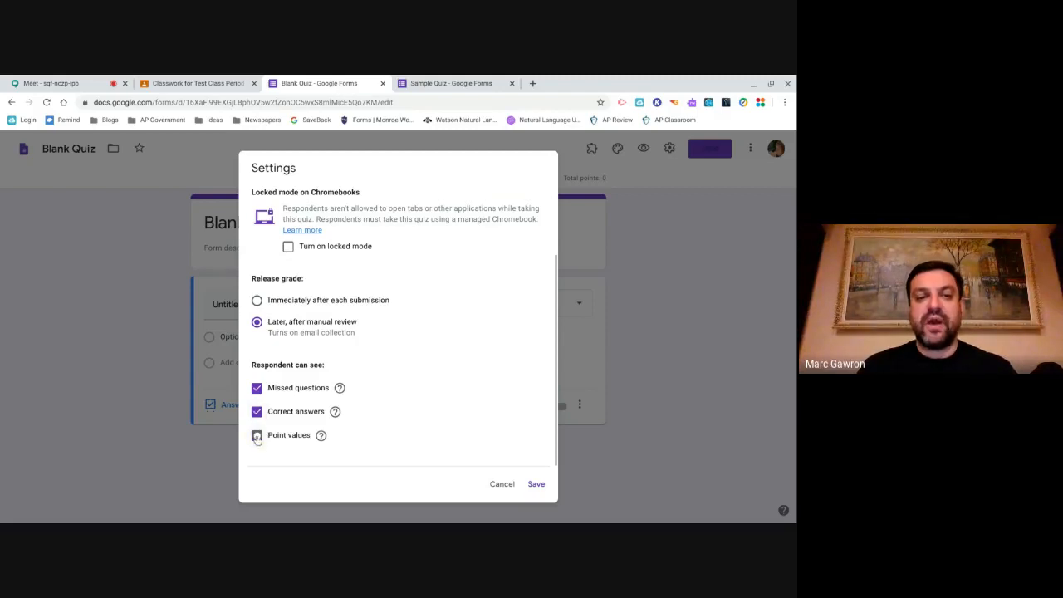
click(256, 413)
click(256, 388)
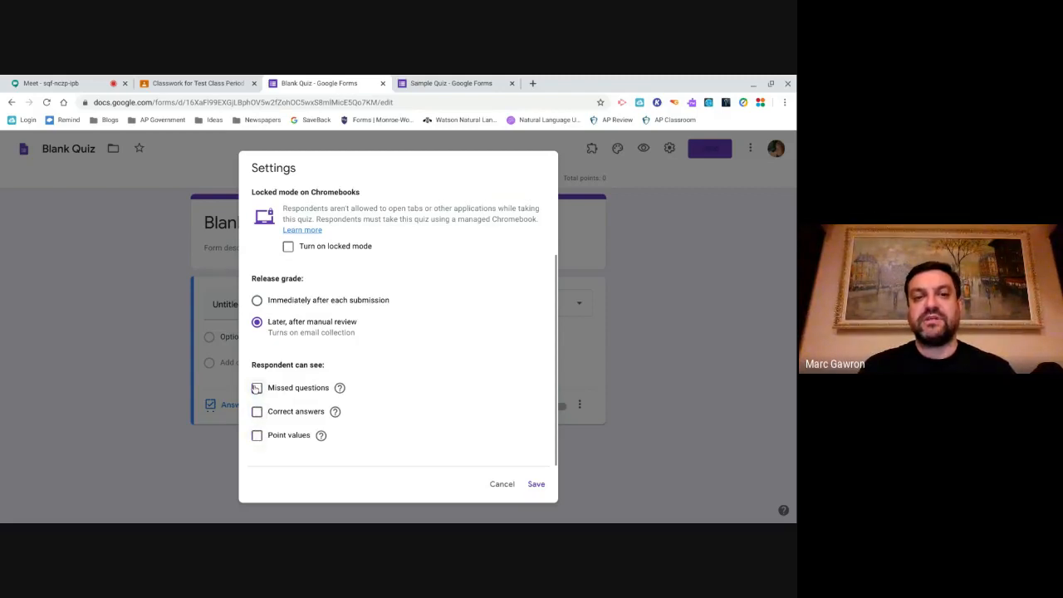
click(257, 388)
click(257, 412)
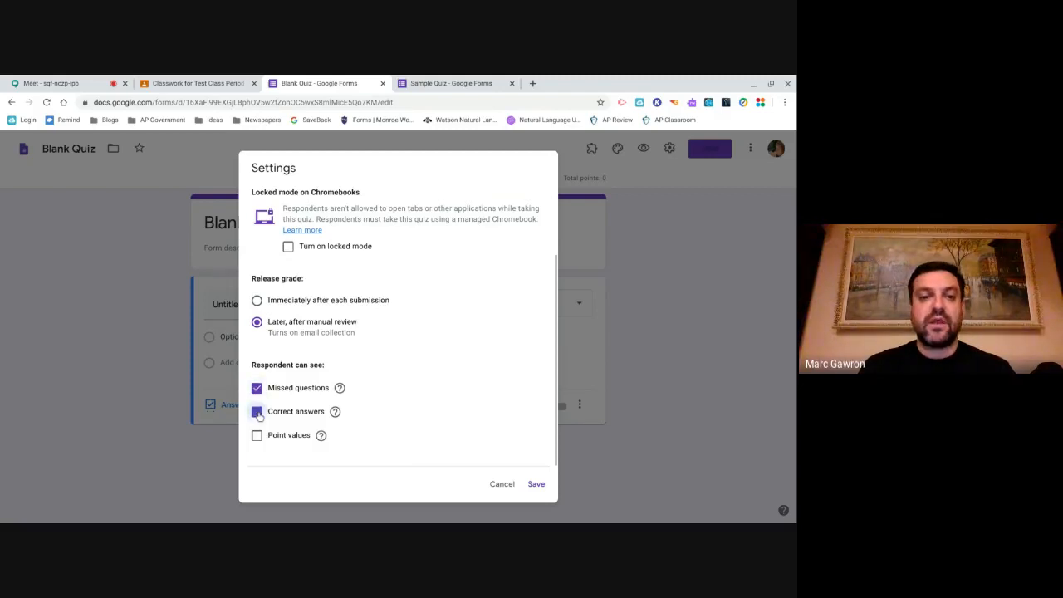
click(257, 436)
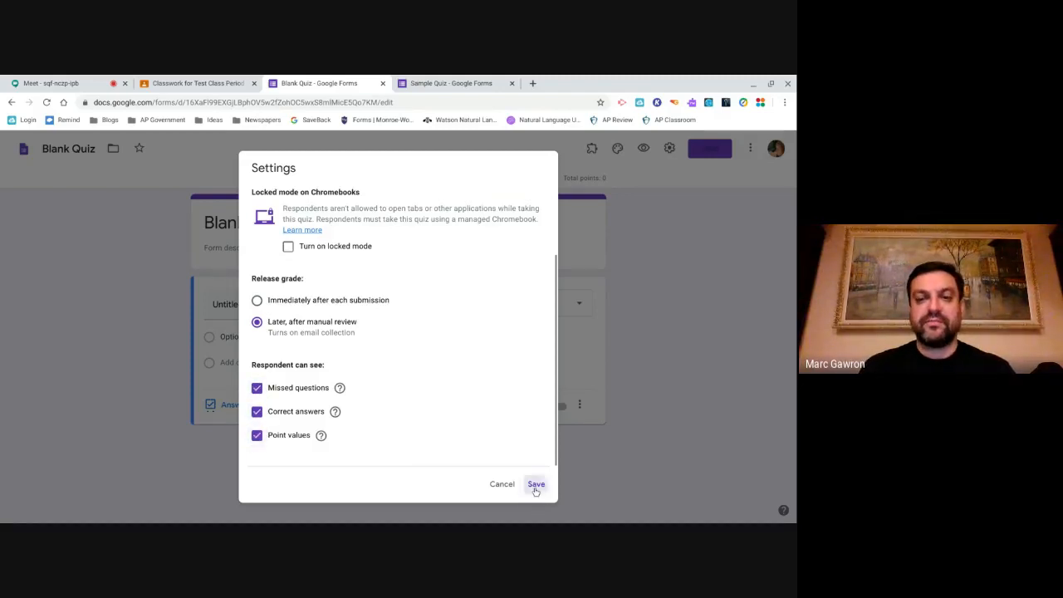
click(535, 483)
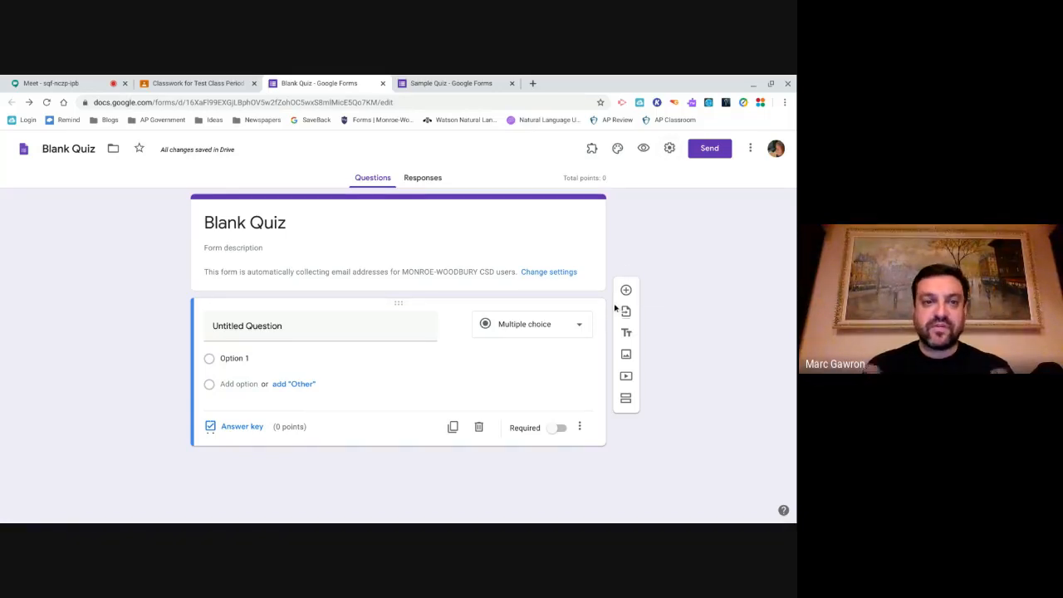
- Retitle 'Blank Quiz' to 'Practice Quiz' with the description 'This is a practice quiz.'
click(228, 224)
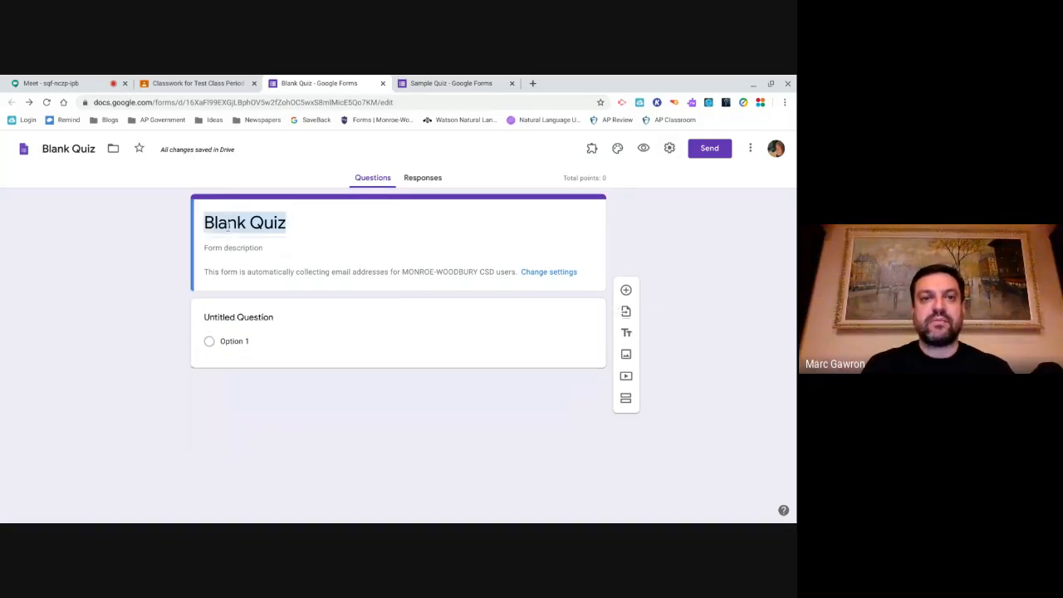
text(PRact)
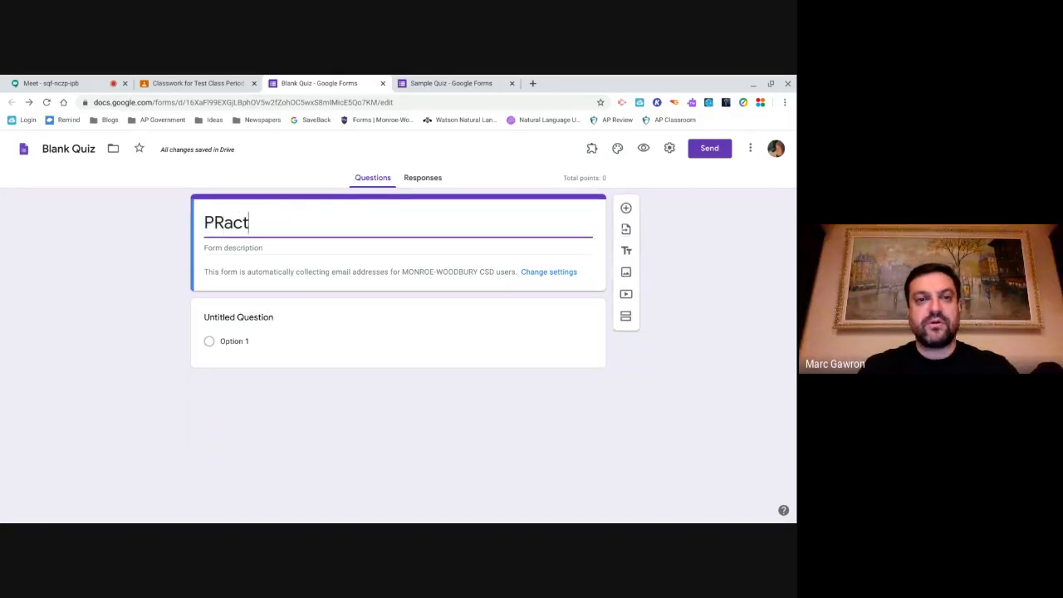
key(BackSpace)
key(BackSpace)
key(BackSpace)
key(BackSpace)
text(ractive)
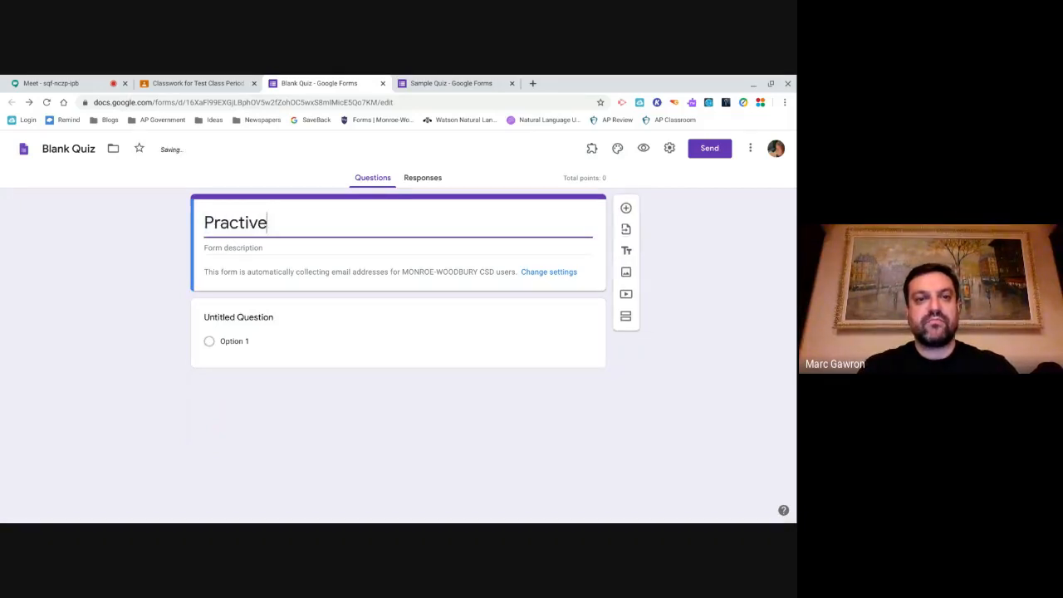
key(BackSpace)
key(BackSpace)
text(ce Qui)
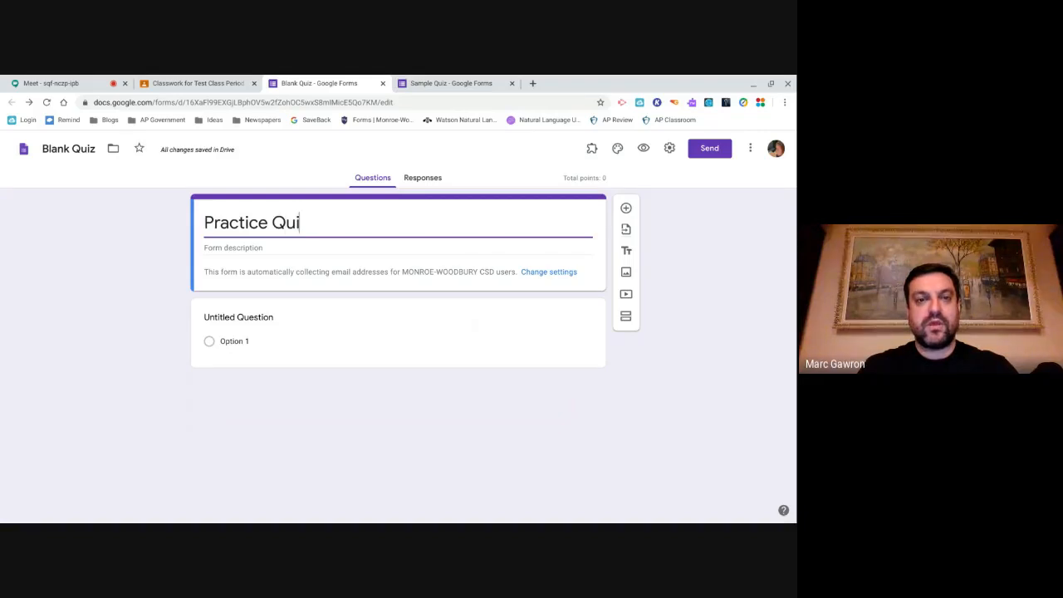
text(z)
key(Tab)
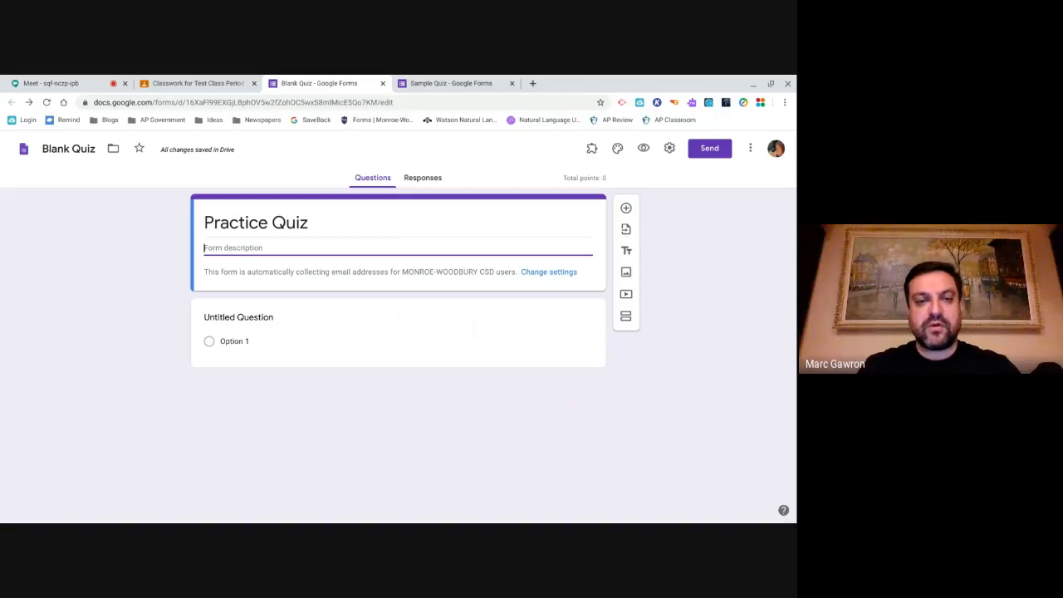
text(This is a p)
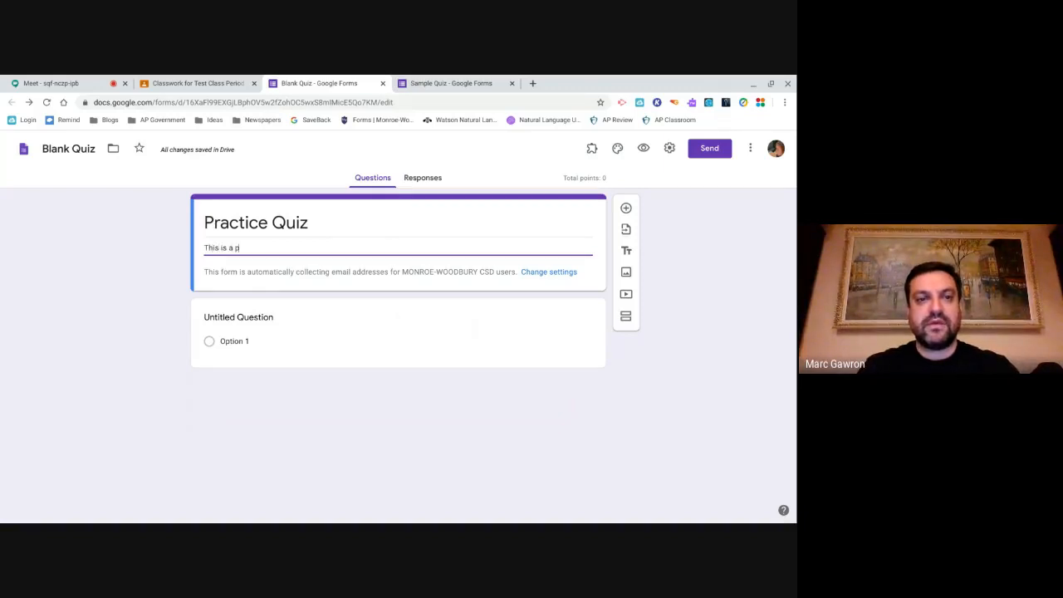
text(ractice qu)
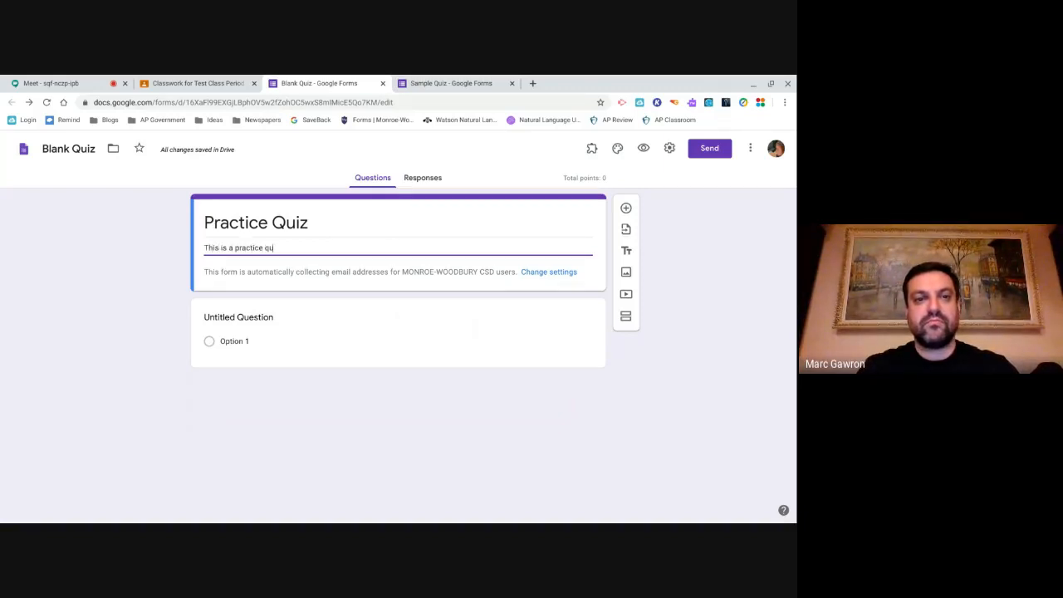
text(iz.)
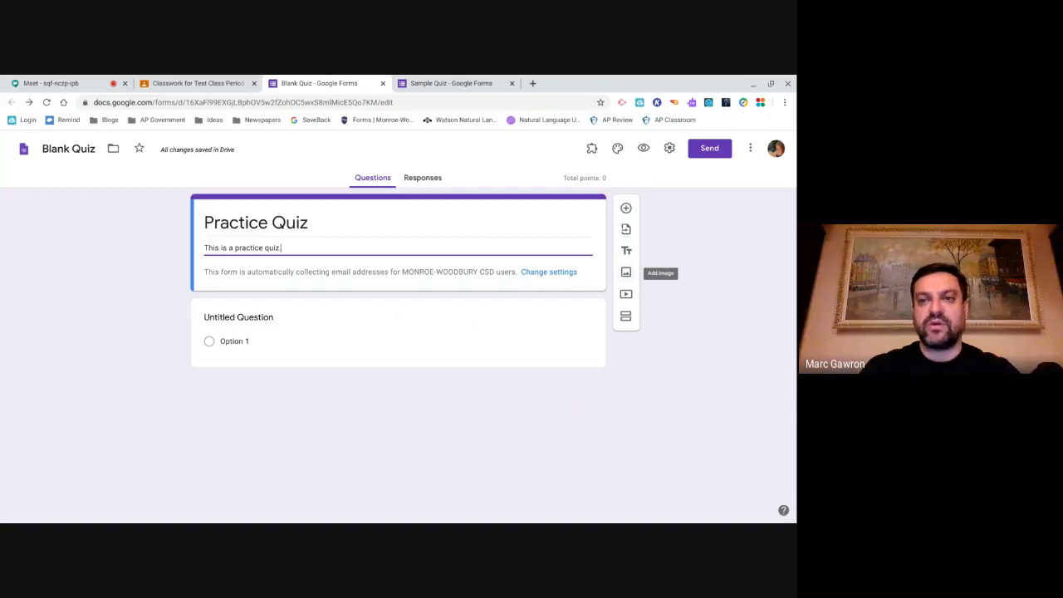
click(626, 296)
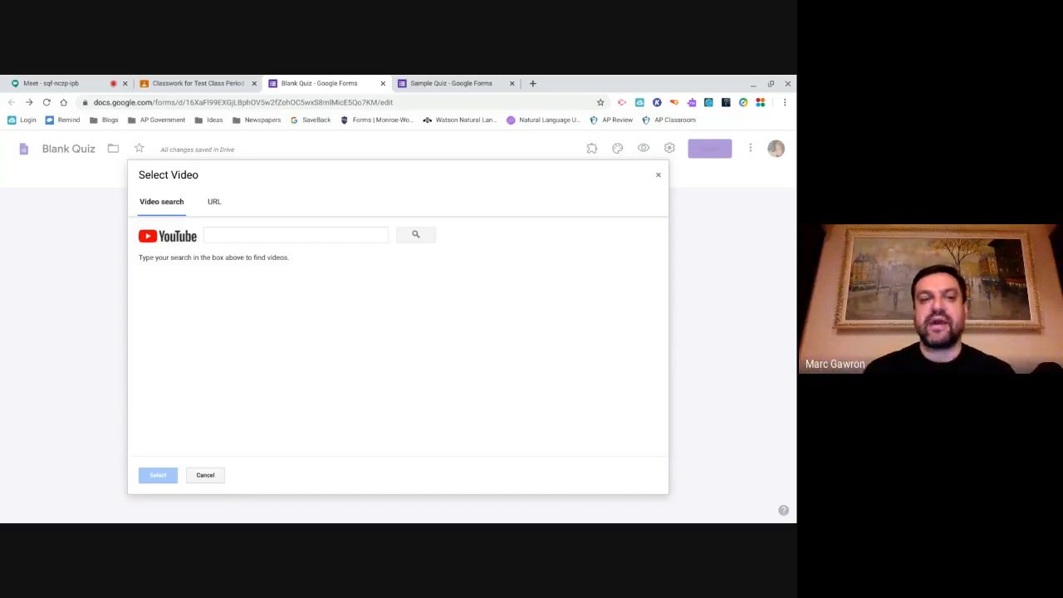
click(203, 476)
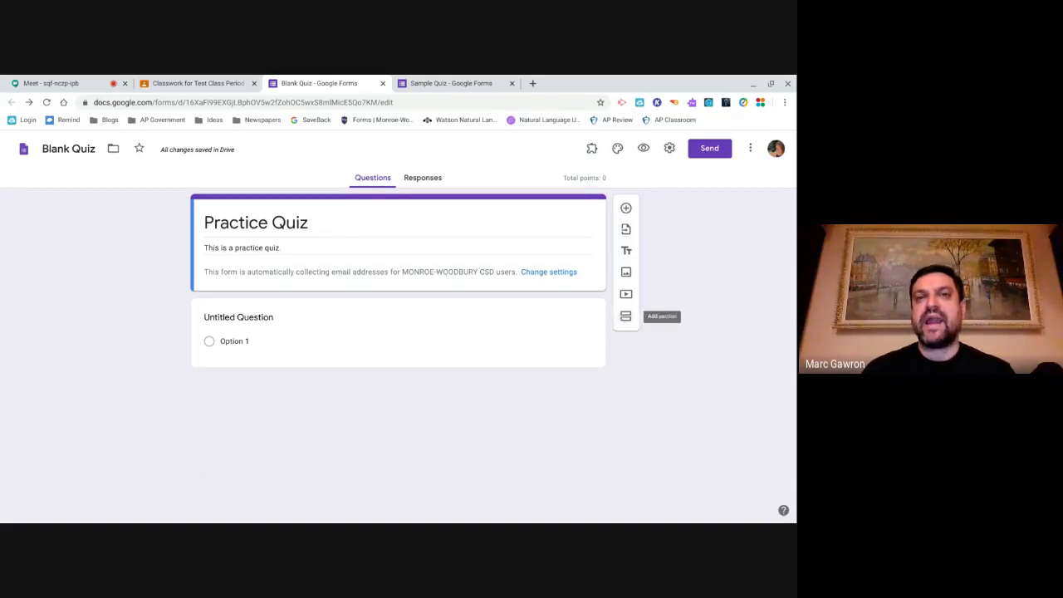
- Add a second section below the Practice Quiz title
click(625, 315)
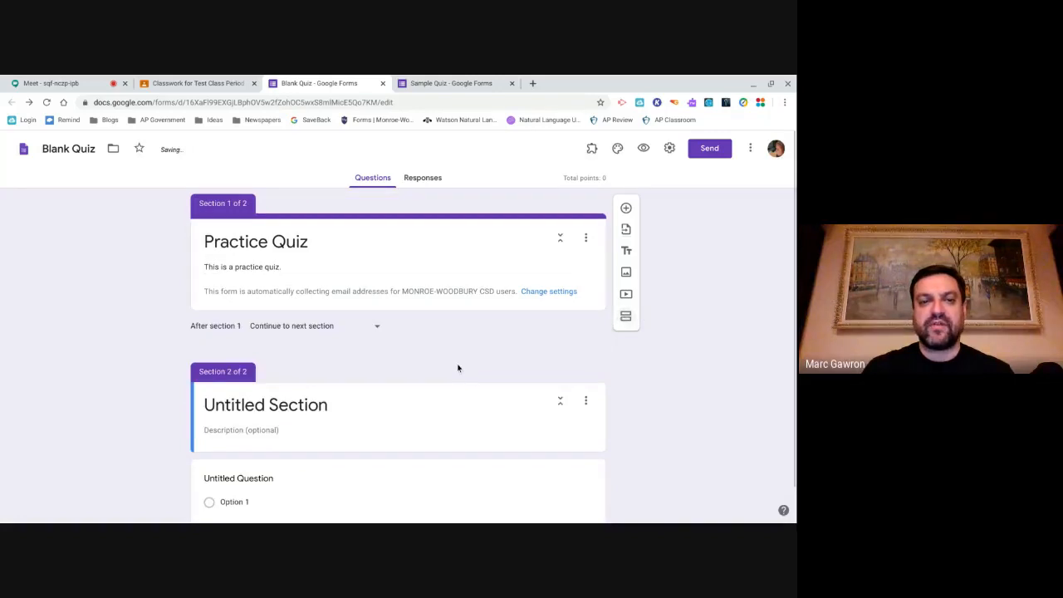
scroll(458, 367, down, 1)
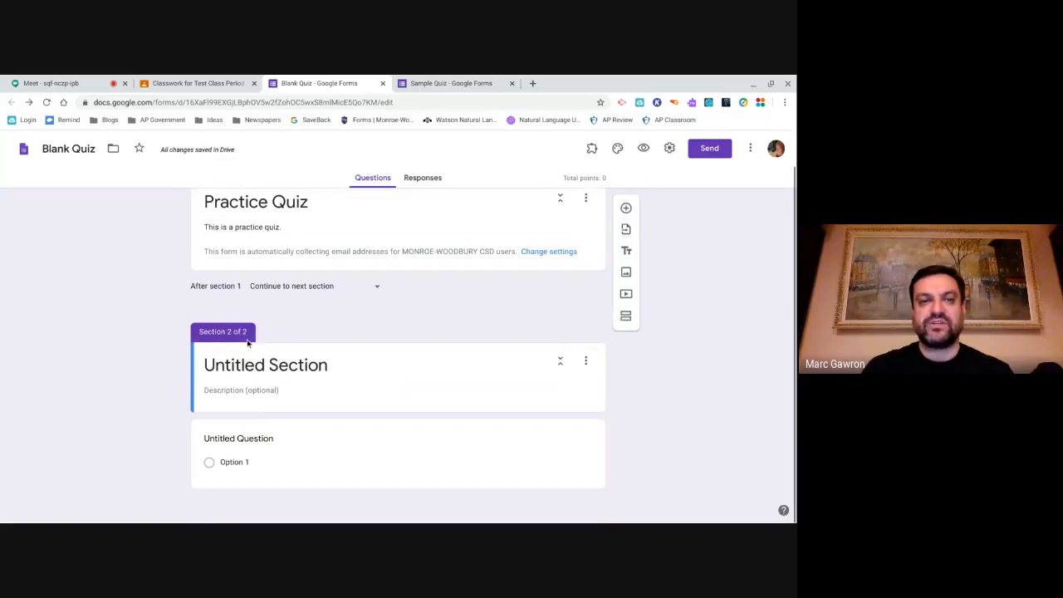
scroll(247, 343, up, 1)
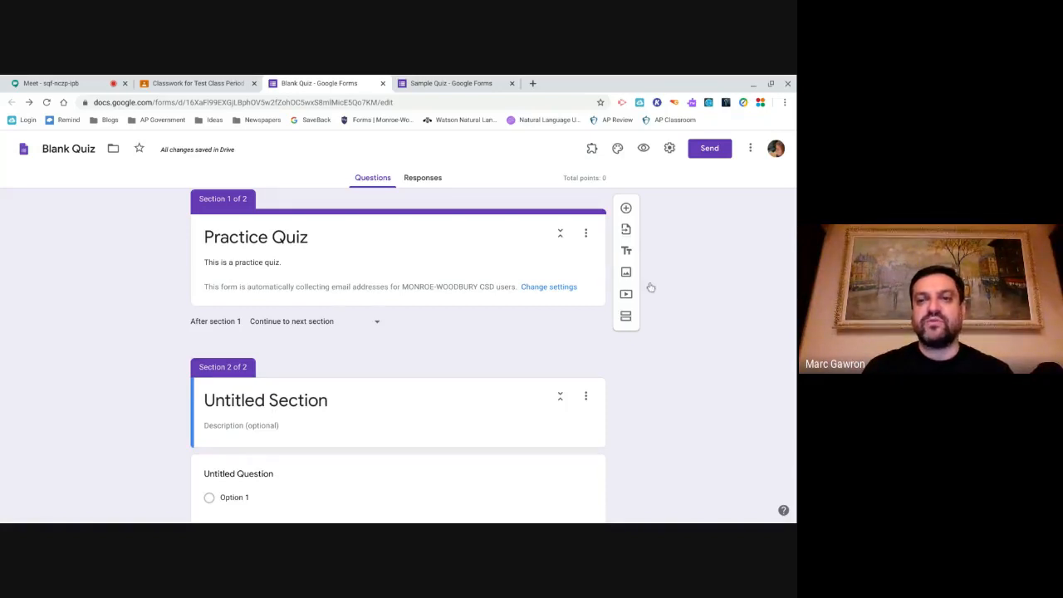
- Delete the second section again and add a new blank multiple-choice question
click(586, 396)
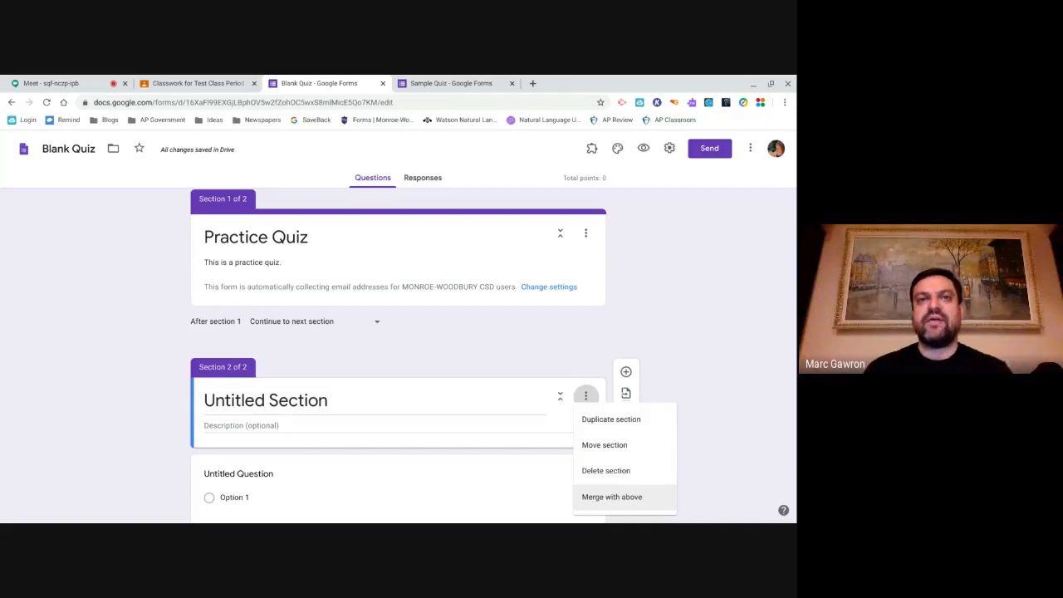
click(594, 479)
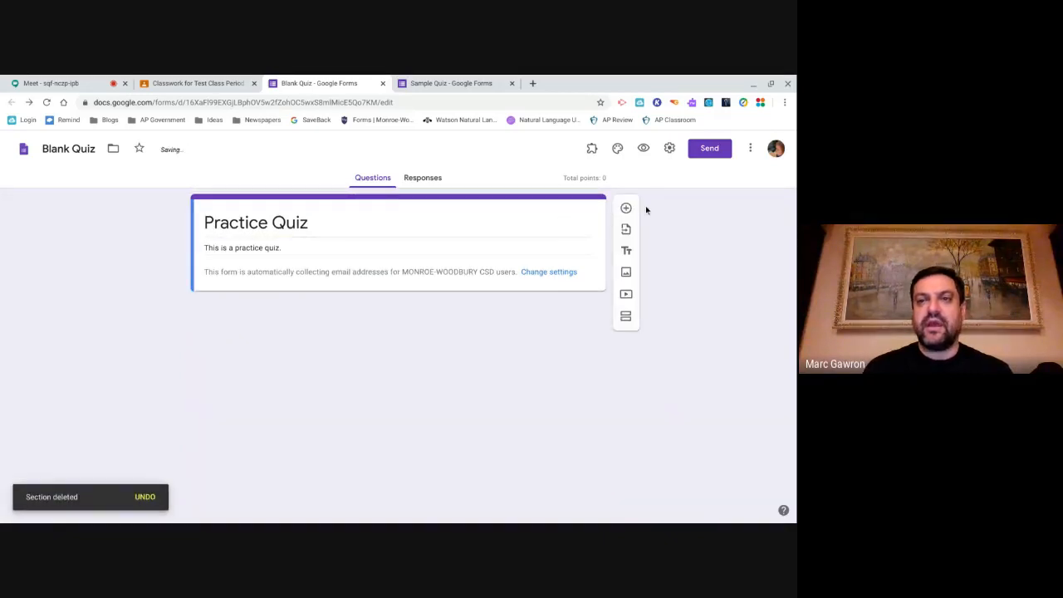
click(626, 208)
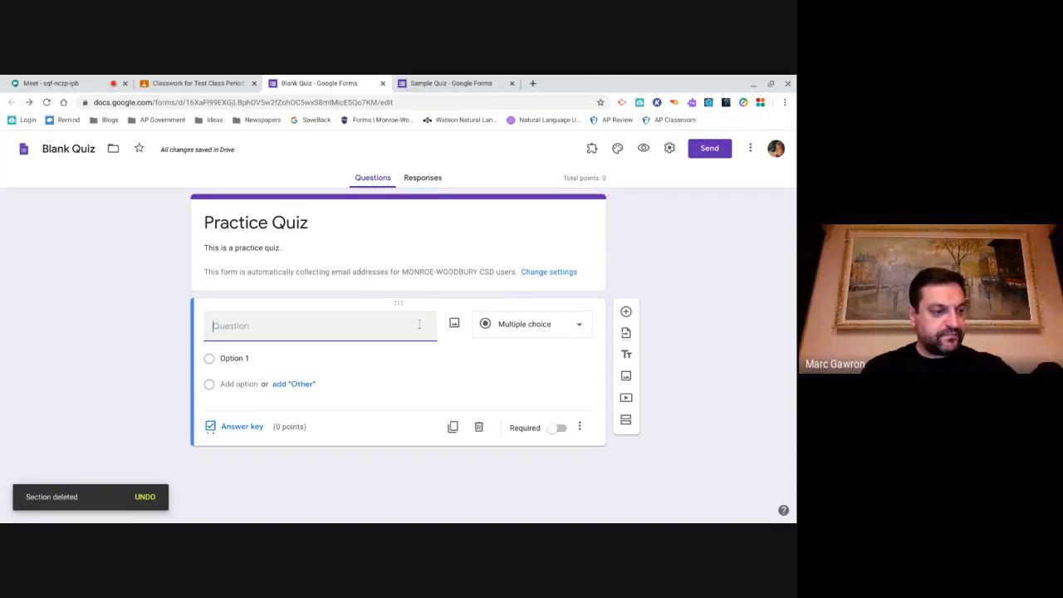
click(534, 329)
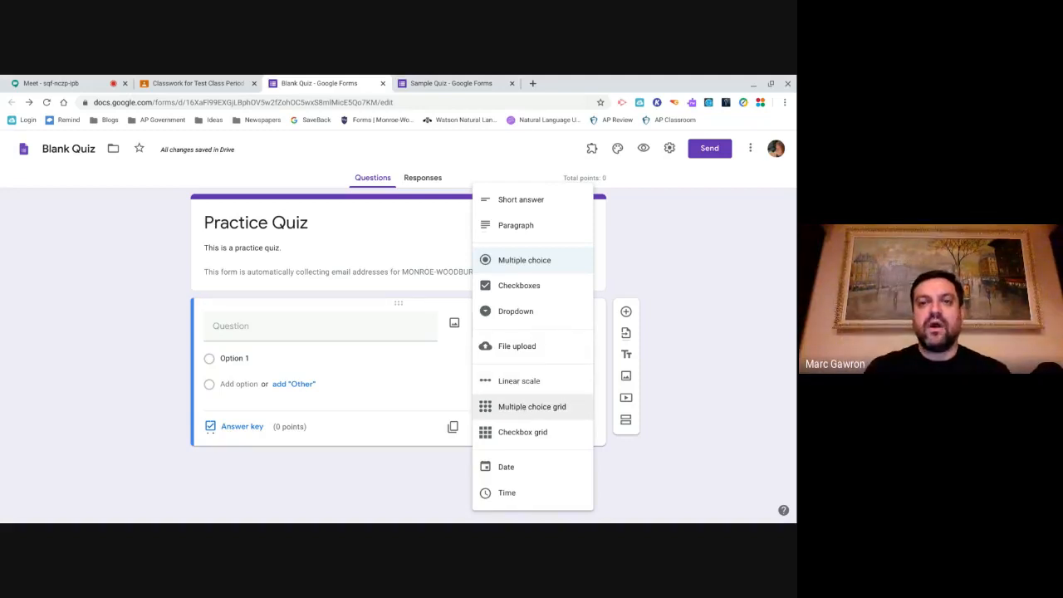
click(506, 268)
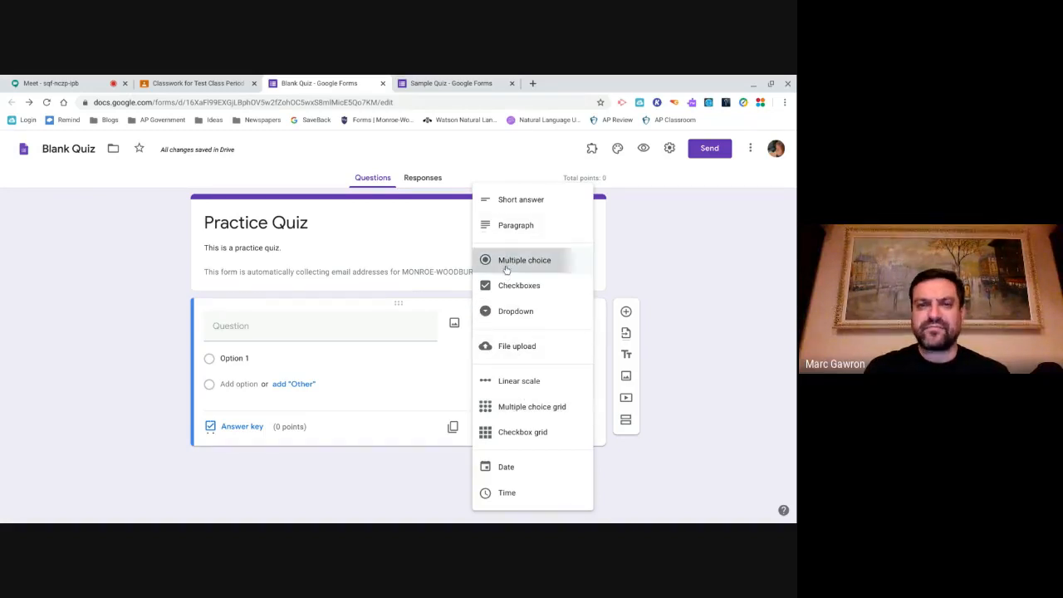
click(267, 330)
- Enter the question 'What is 2+2?' with answer options 2, 3, 4 and 5
text(Wh)
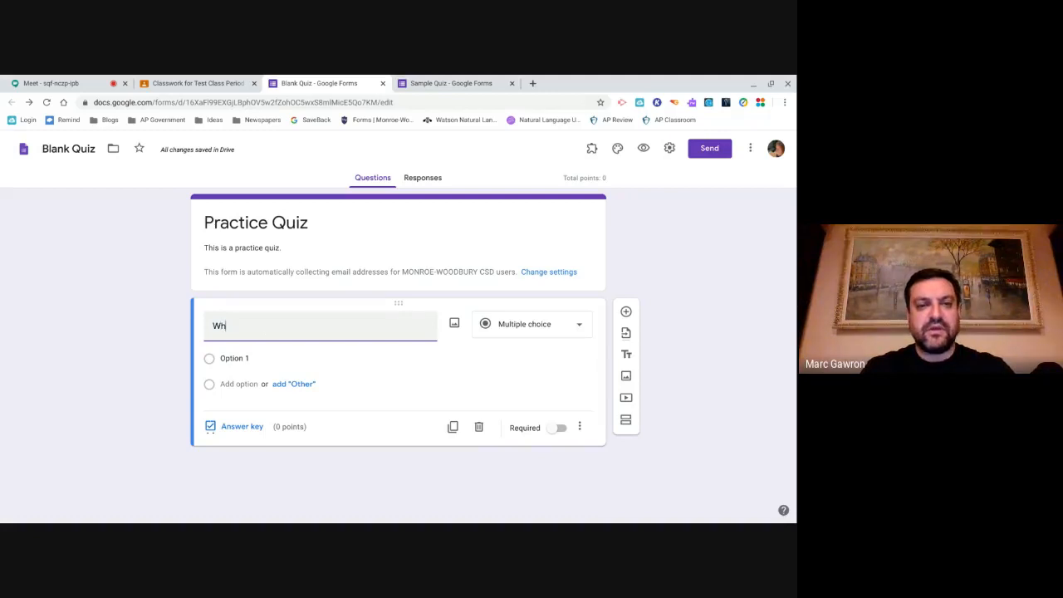
text(at is 2+2?)
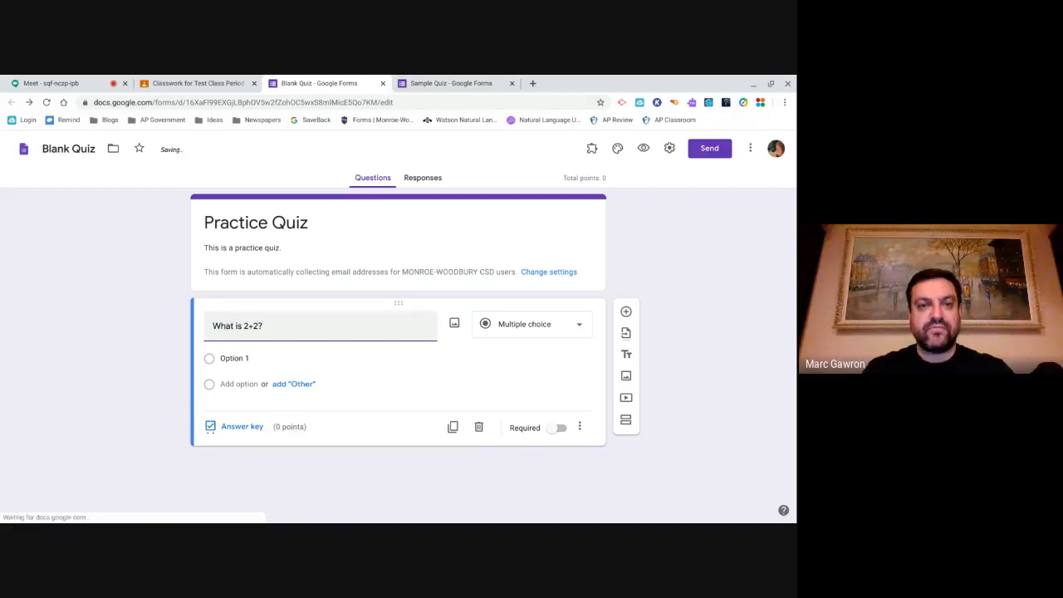
key(Tab)
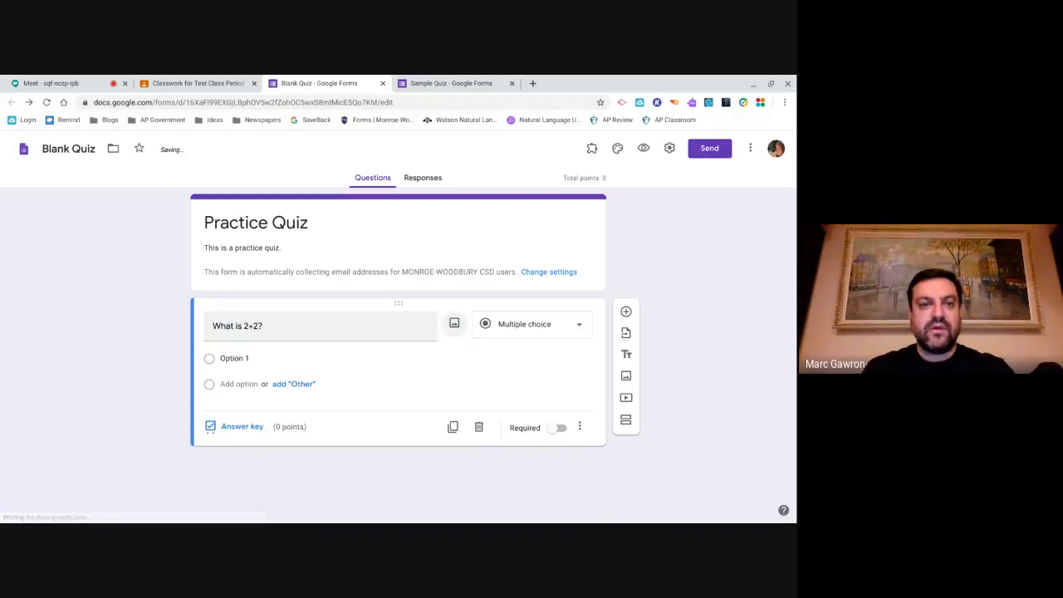
click(245, 359)
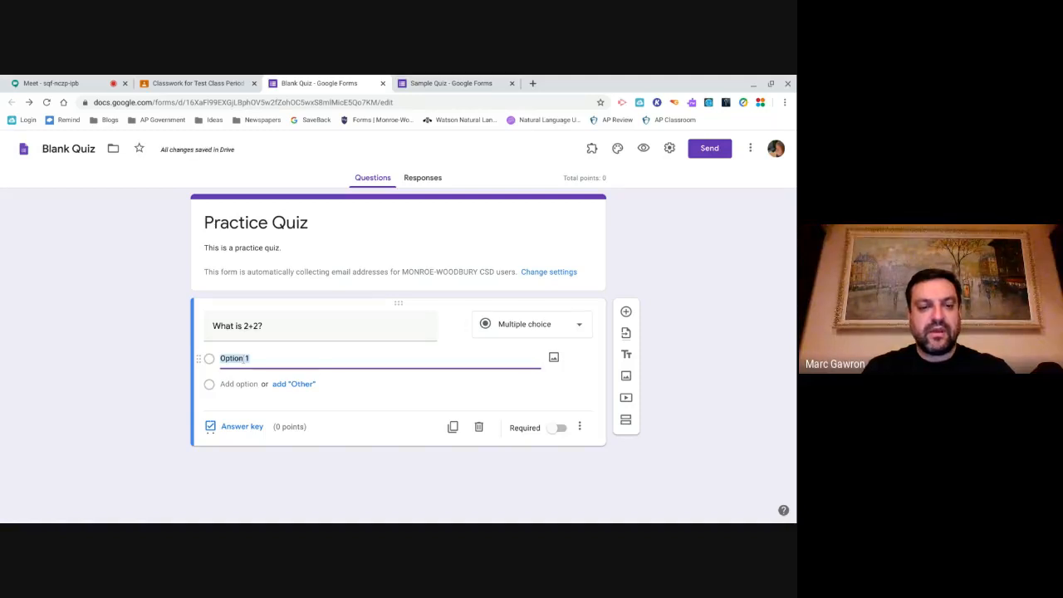
text(2)
key(Return)
text(3)
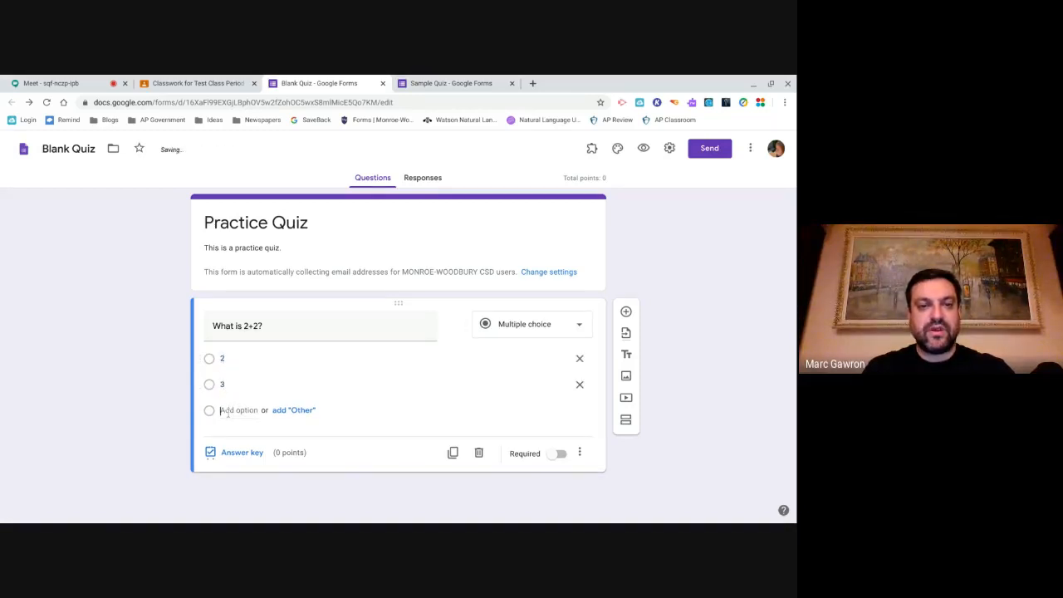
key(Return)
text(4)
key(Return)
text(5)
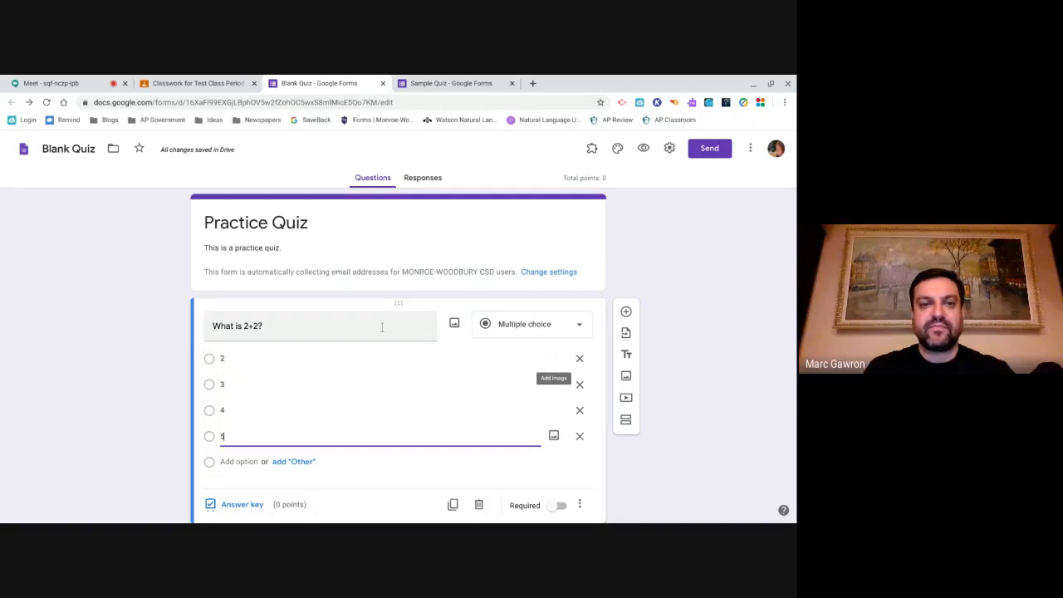
click(437, 327)
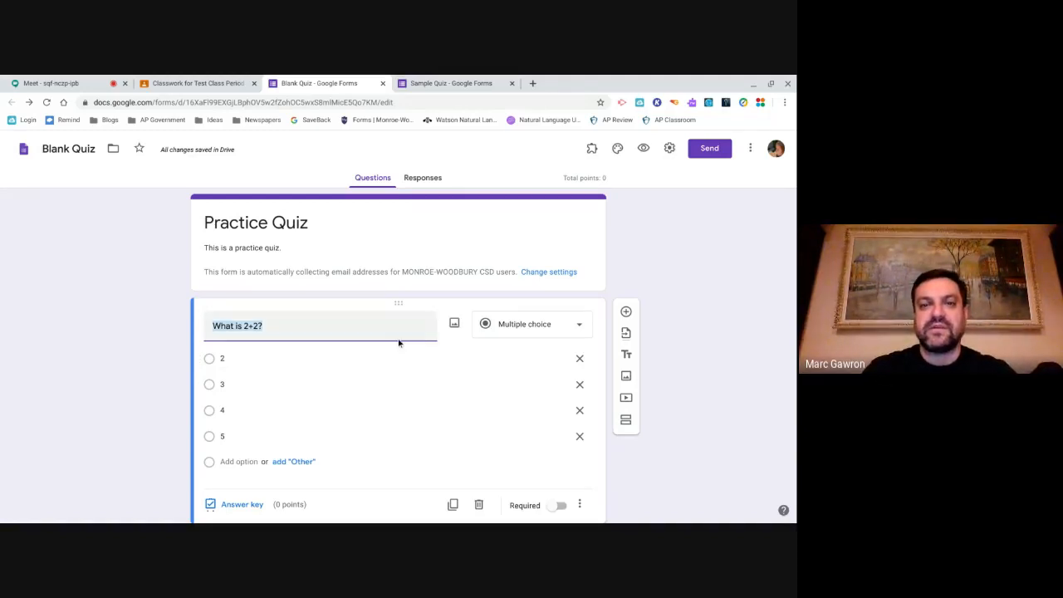
- Search Google Images for '4' and insert the green circle 4 picture into the question
click(454, 324)
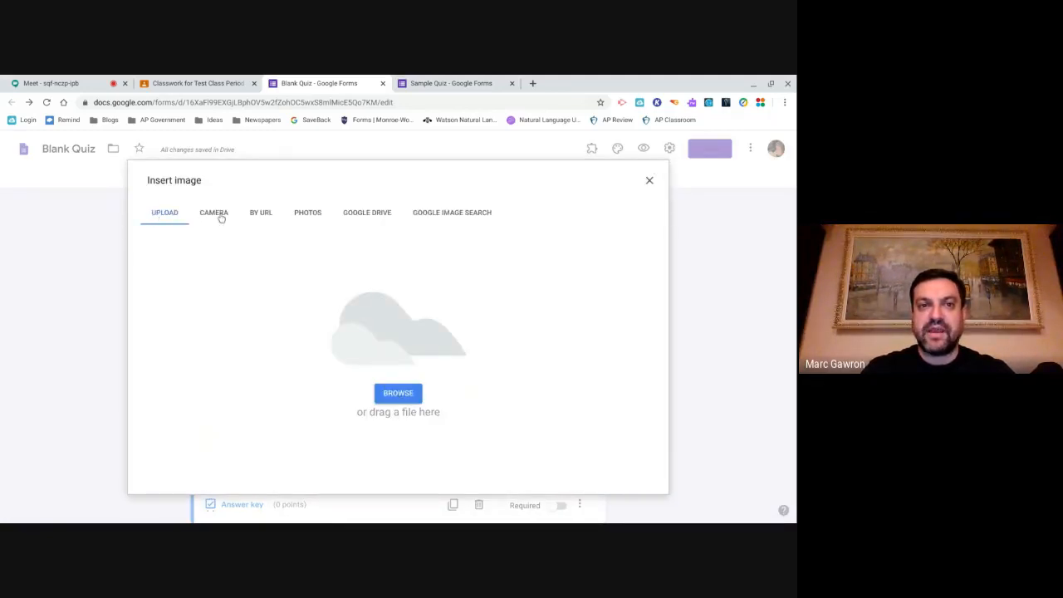
click(440, 214)
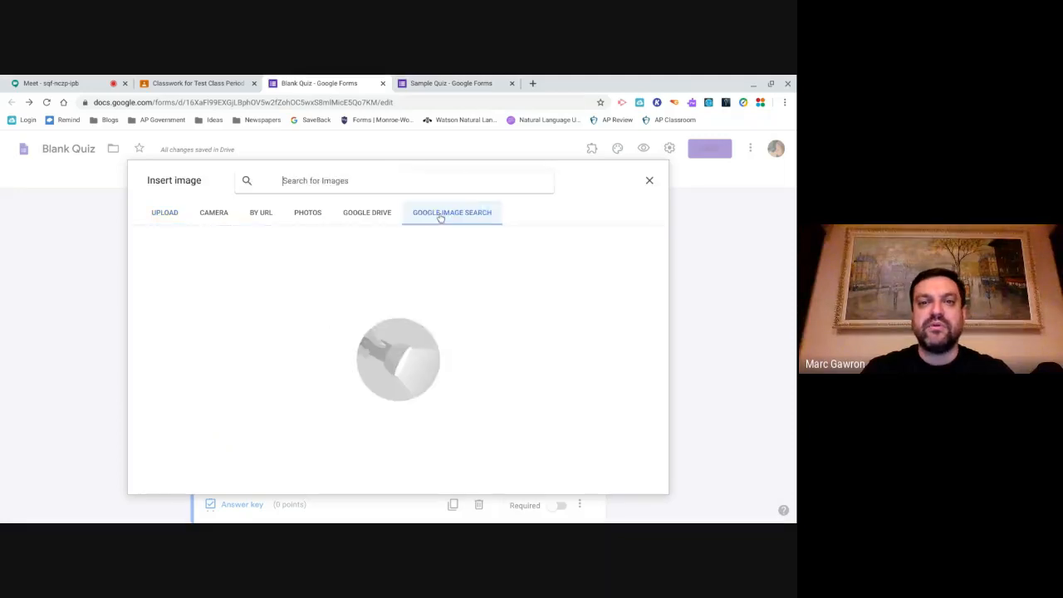
text(4)
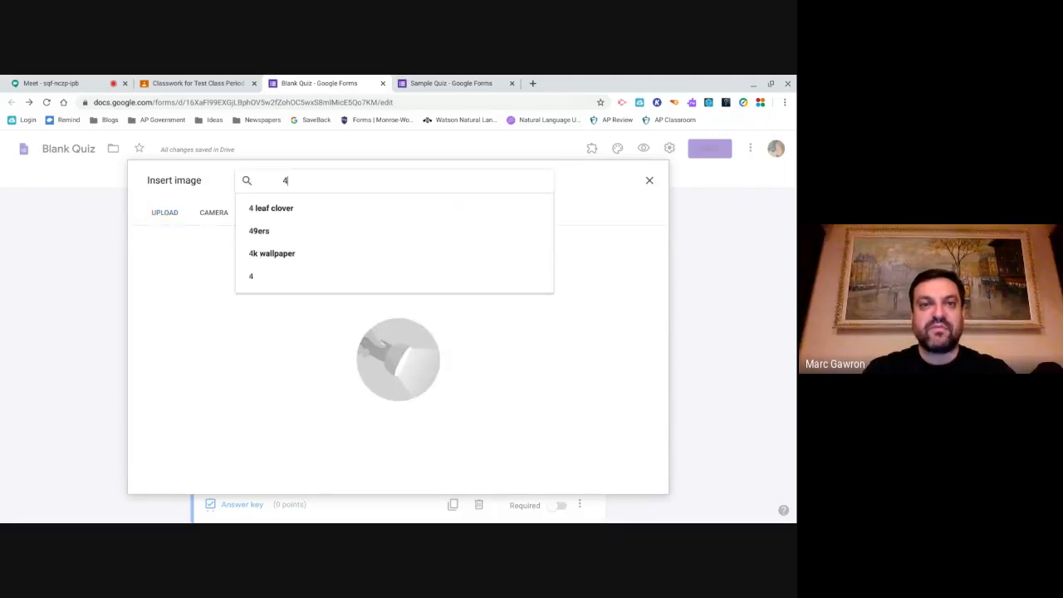
key(Return)
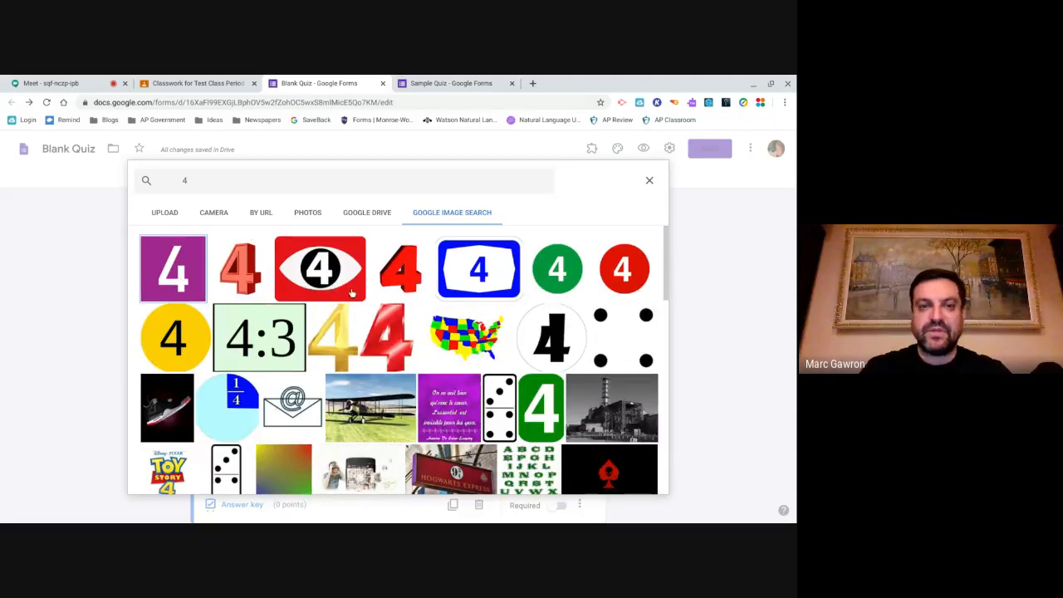
click(558, 263)
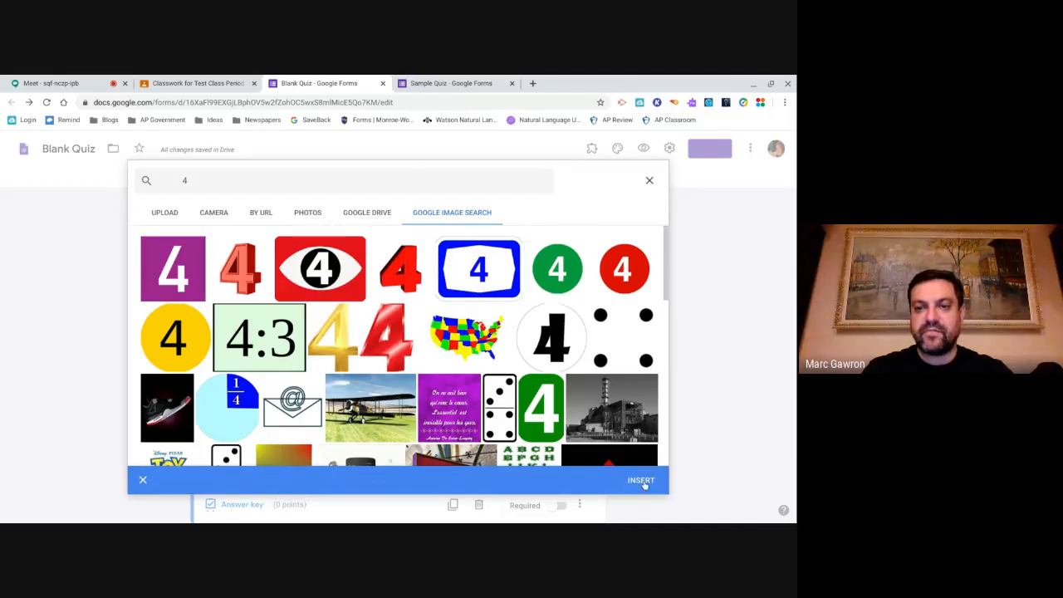
click(640, 480)
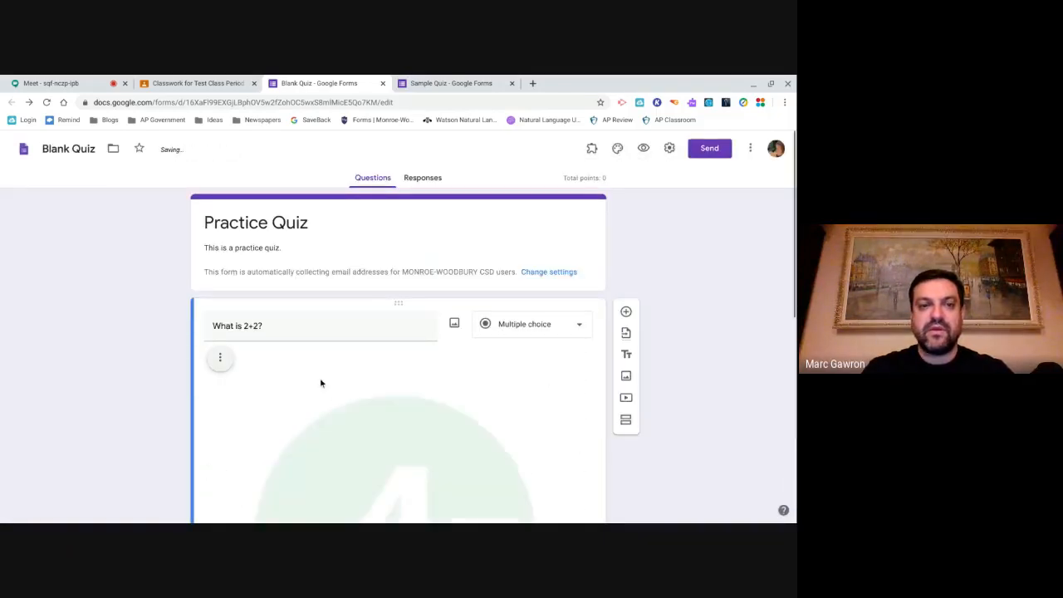
- Shrink the green 4 image down to a small square
scroll(398, 446, down, 4)
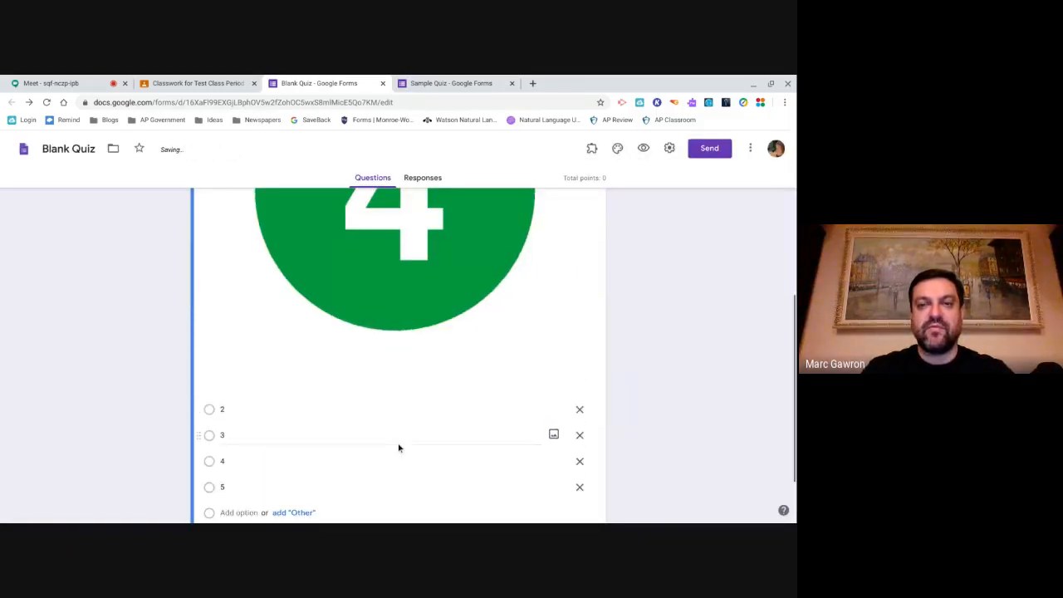
click(415, 299)
drag(583, 375, 365, 166)
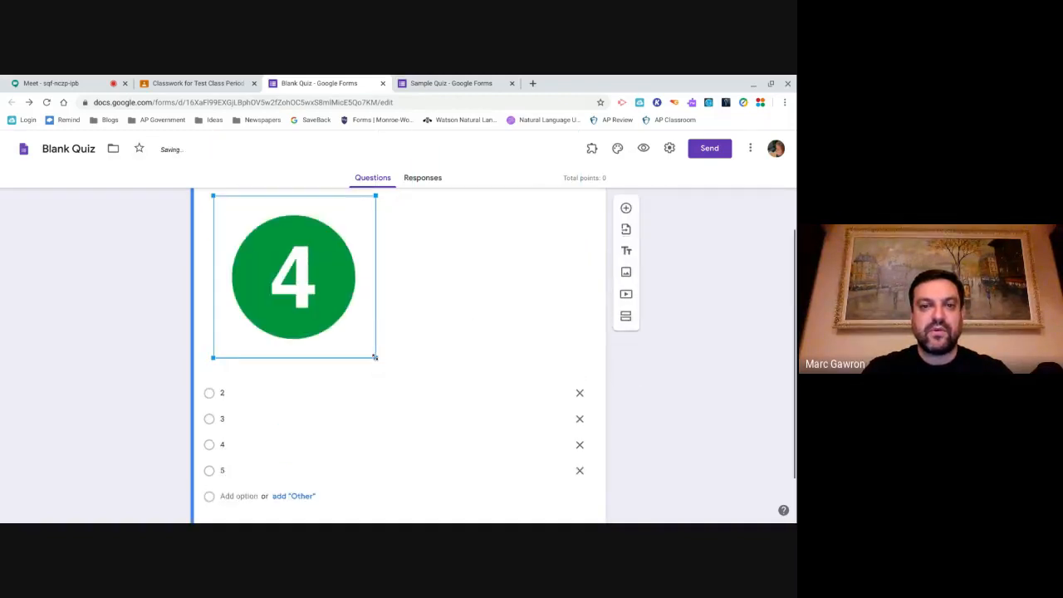
drag(375, 368, 280, 226)
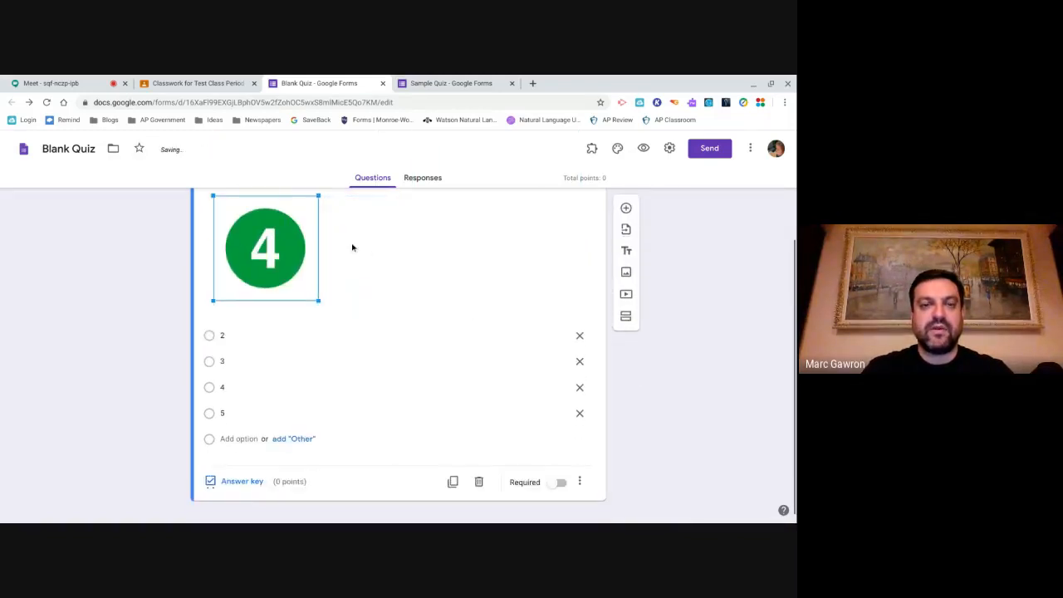
scroll(371, 249, up, 2)
click(358, 337)
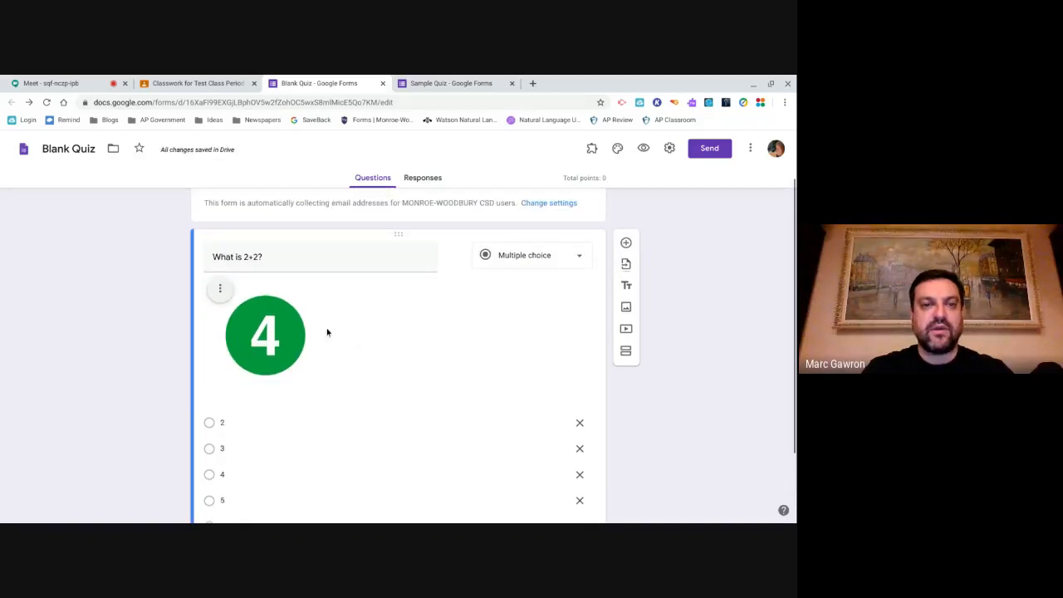
- Centre-align the 4 image, then remove it from the question
click(220, 288)
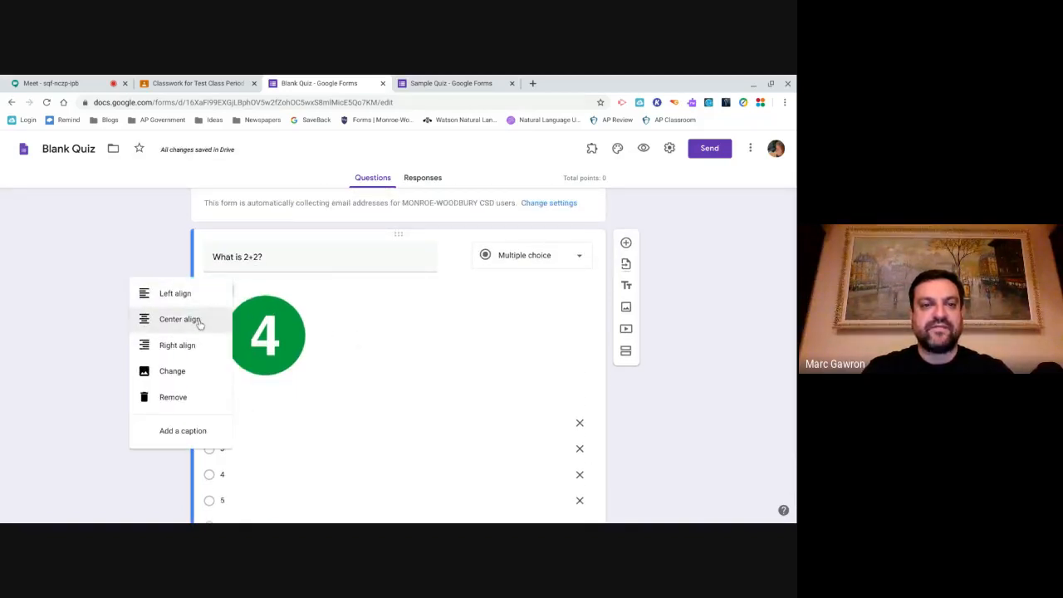
click(199, 322)
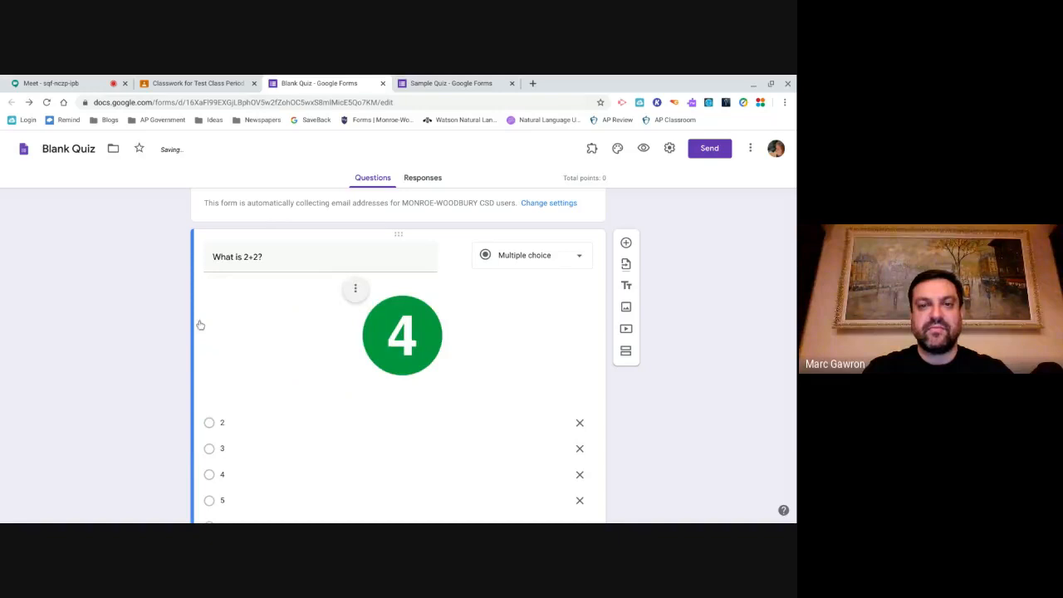
click(359, 289)
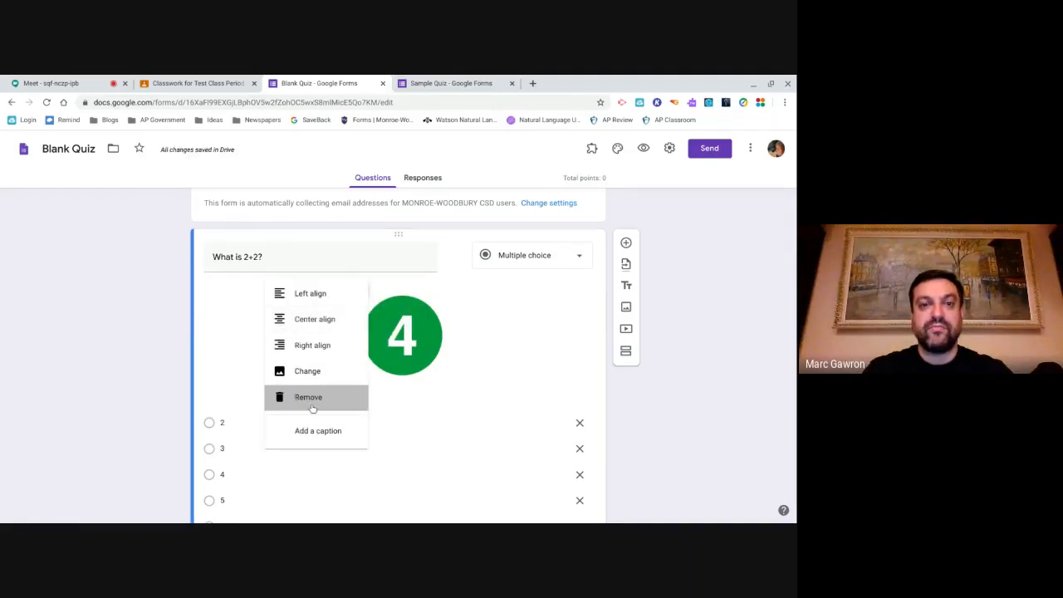
click(312, 403)
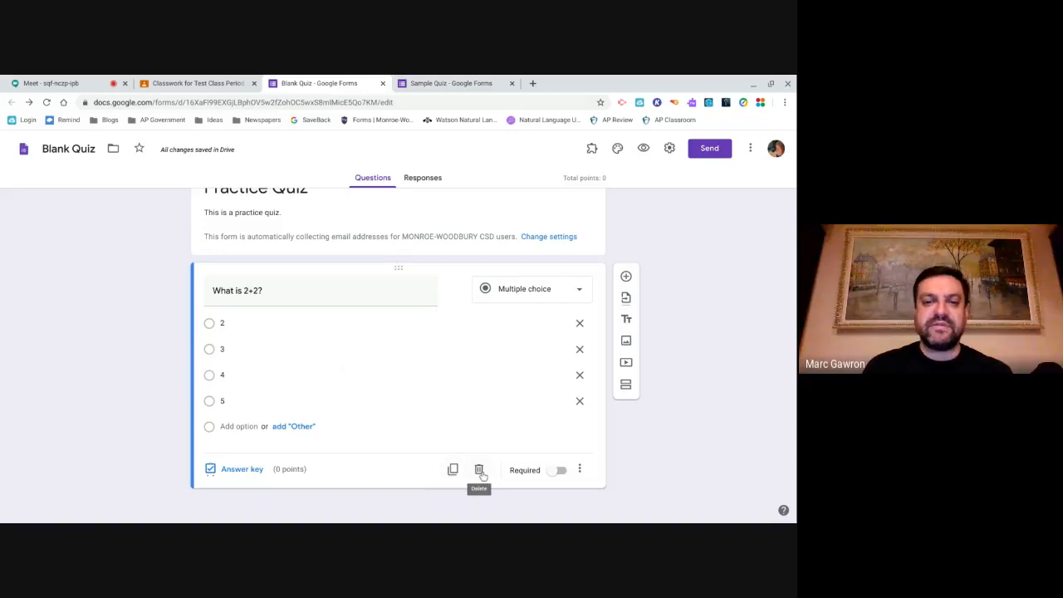
- Switch on Required for the 'What is 2+2?' question
click(558, 471)
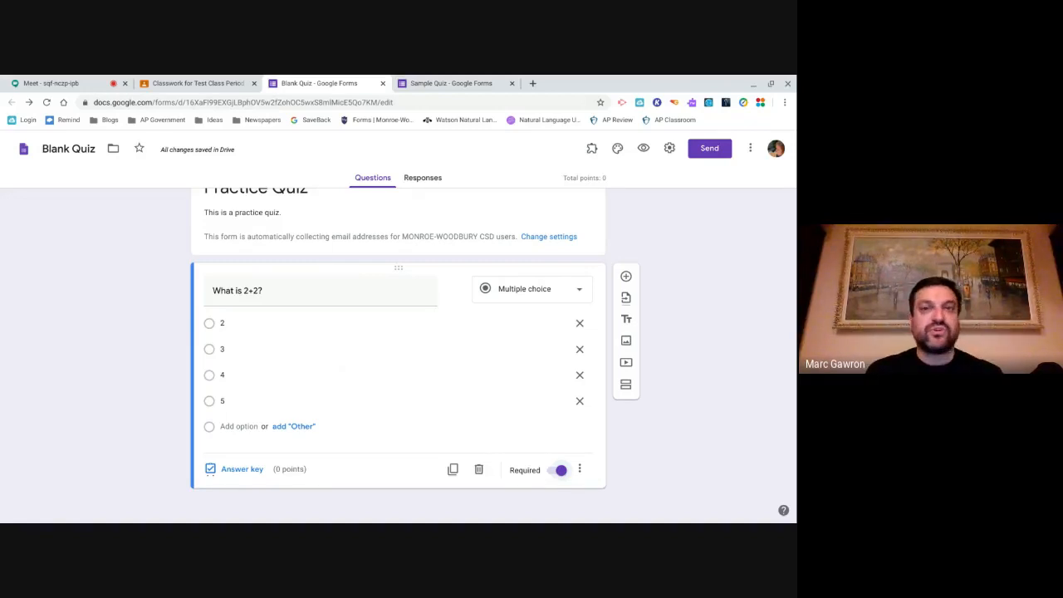
click(579, 469)
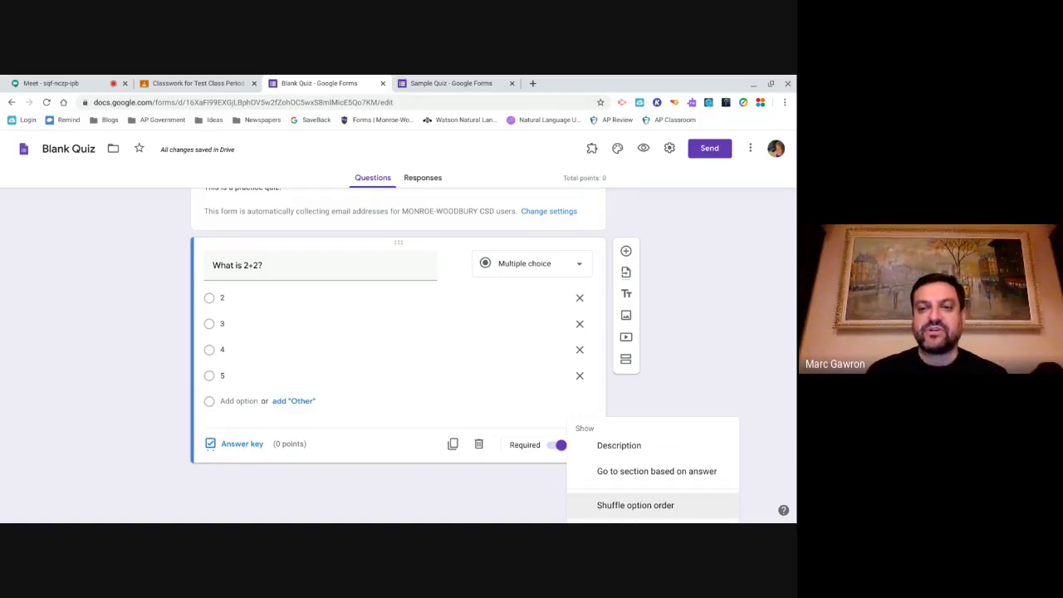
click(565, 492)
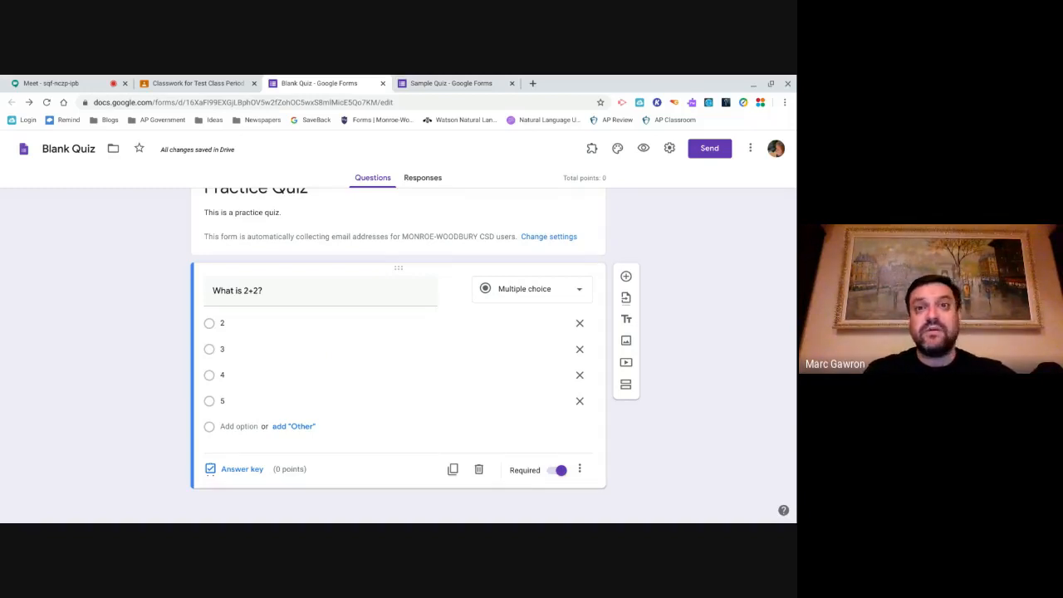
- In the answer key, give the 2+2 question 5 points and open its answer-feedback editor
click(241, 469)
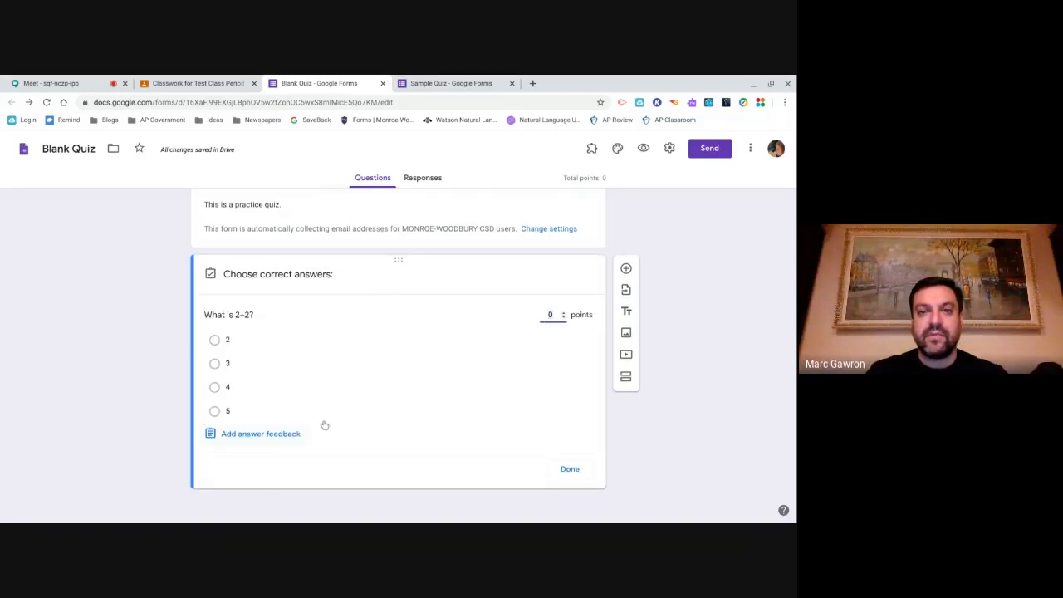
click(564, 314)
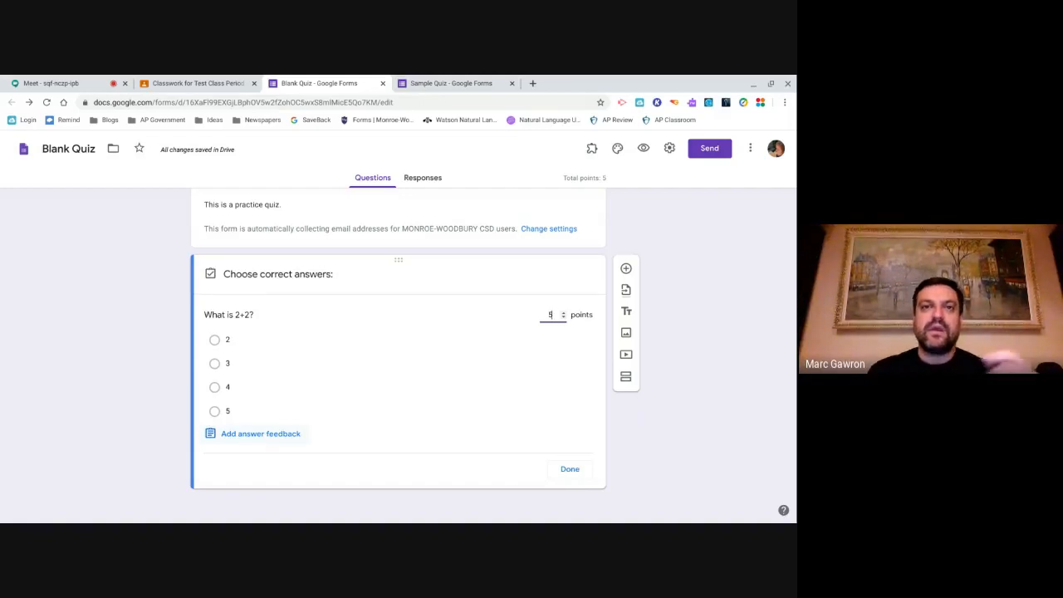
click(262, 435)
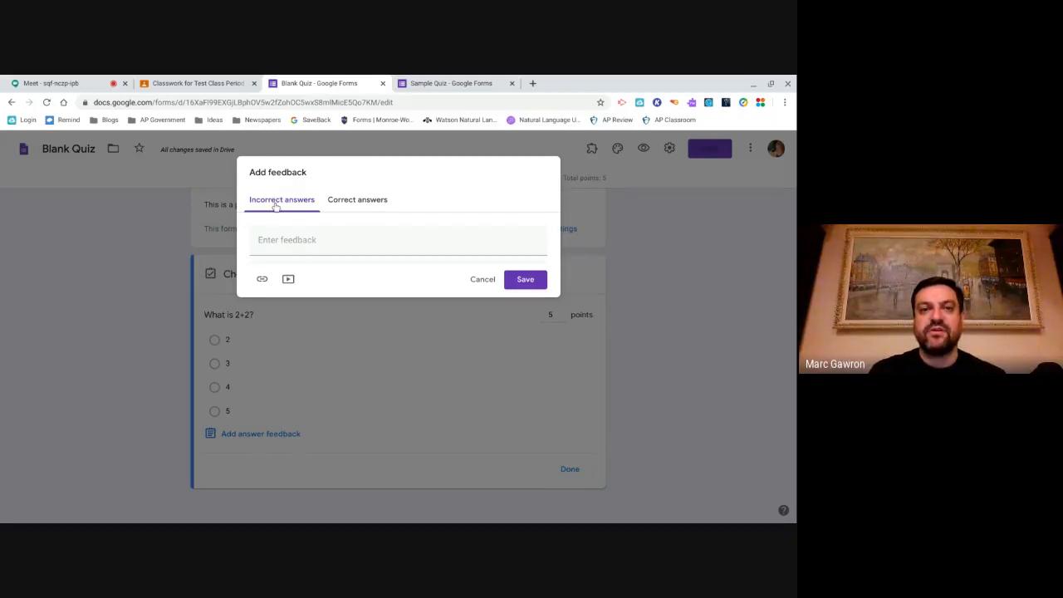
- Write incorrect-answer feedback: 'When two numbers are the same and added together it is a larger, even number.'
click(278, 241)
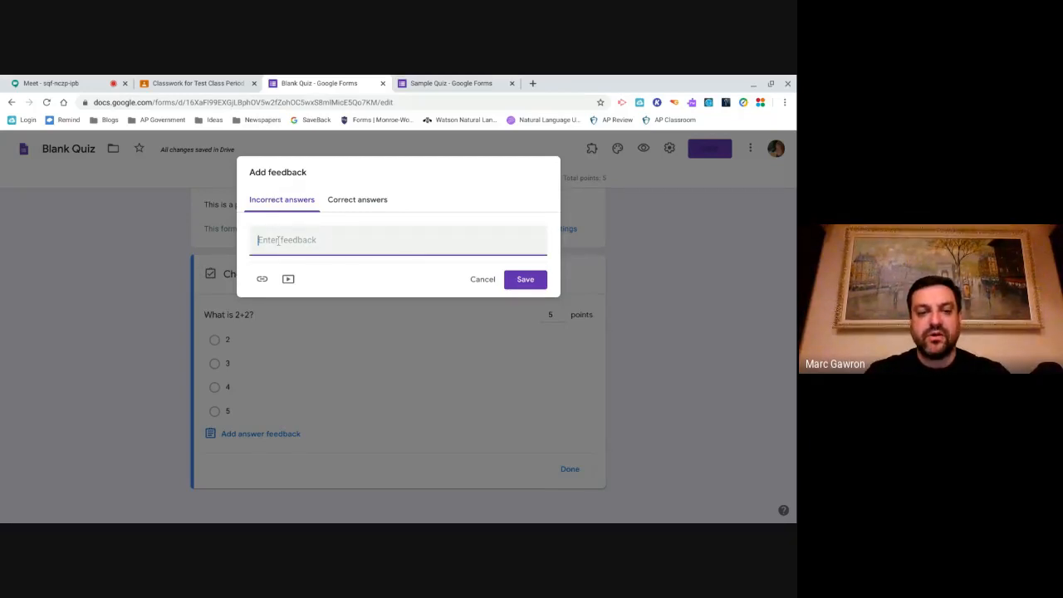
text(When two)
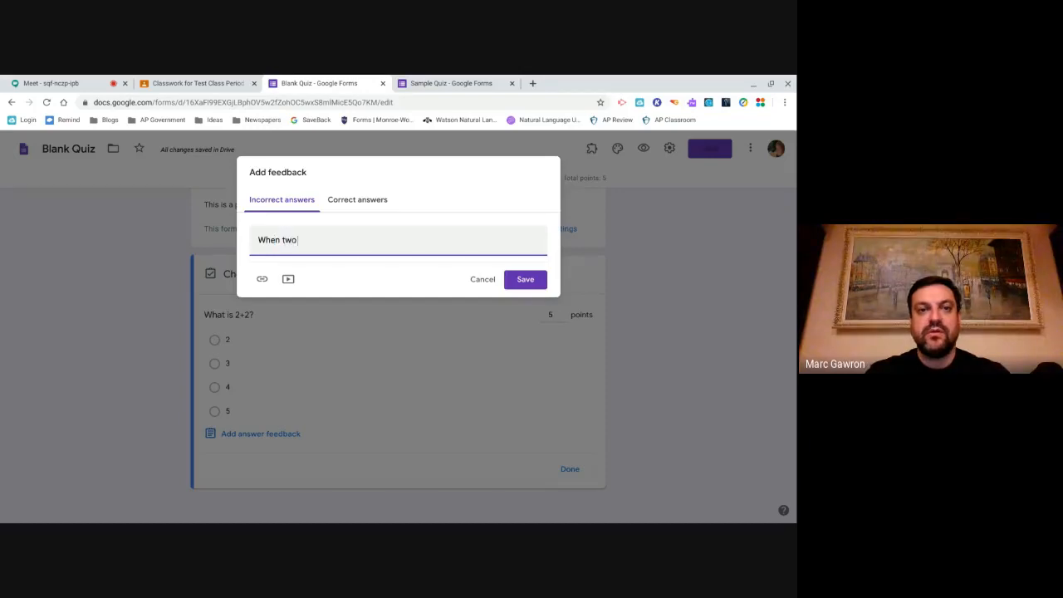
text( number)
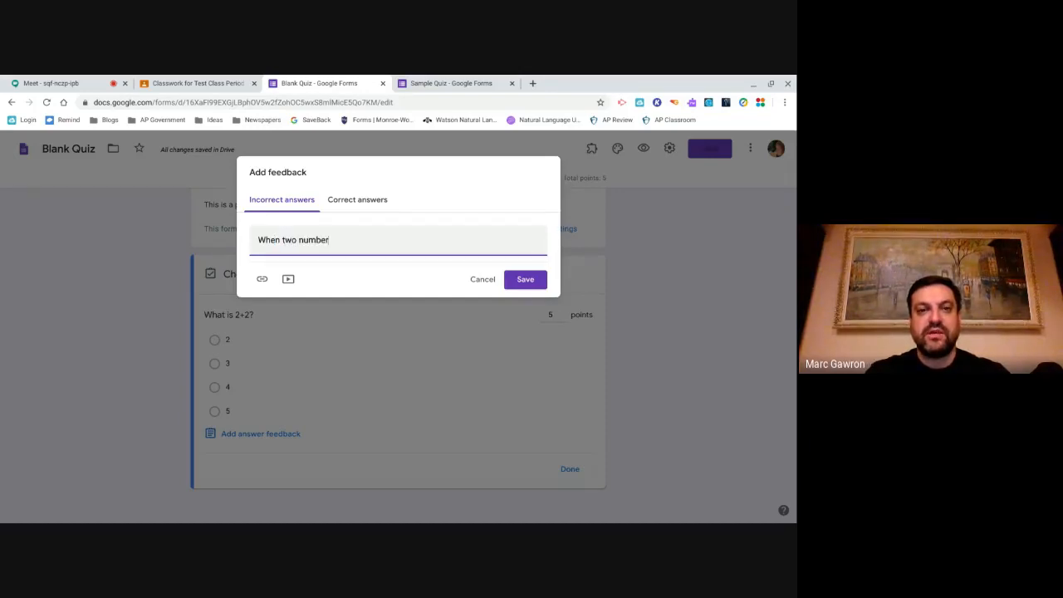
text(s are the same a)
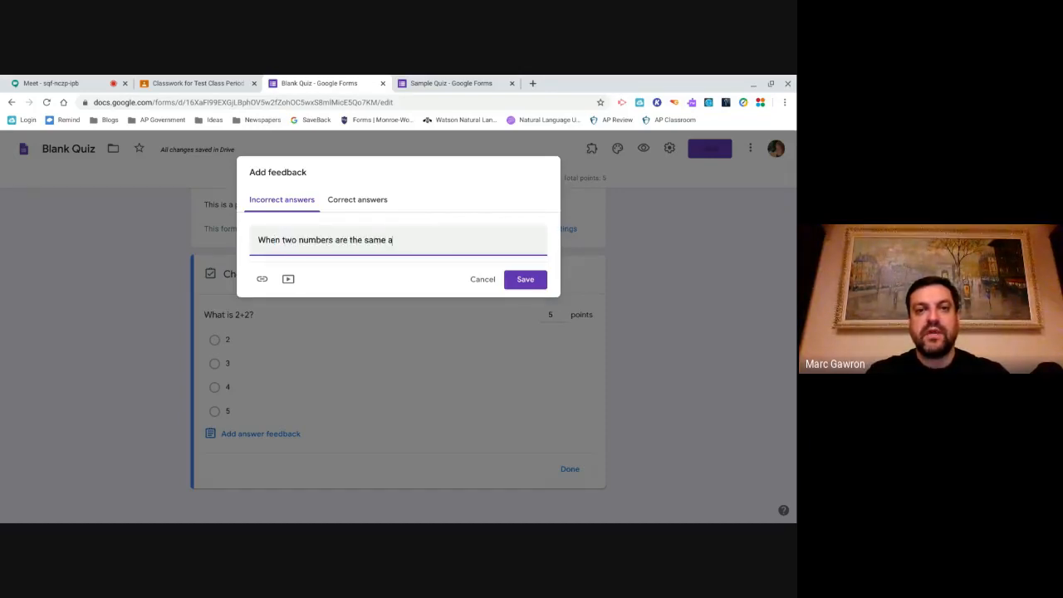
text(nd added toda)
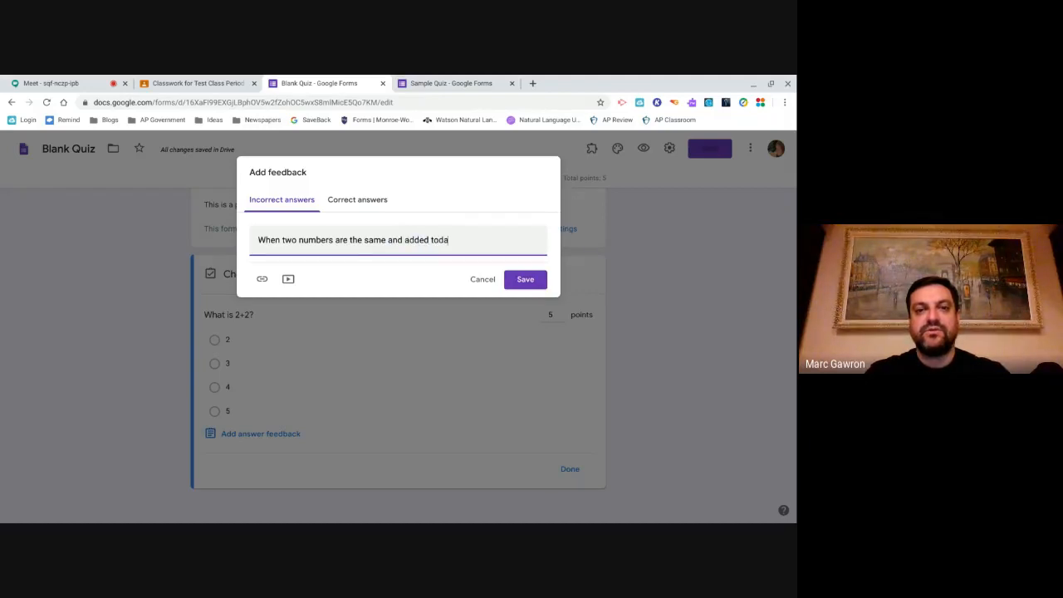
key(BackSpace)
key(BackSpace)
text(geth)
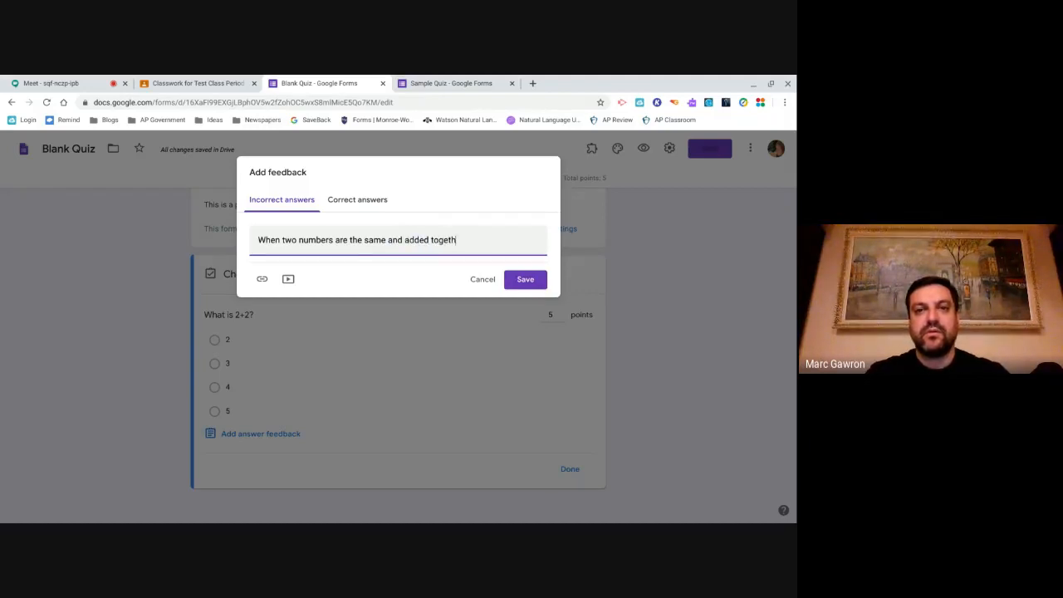
text(er it is a)
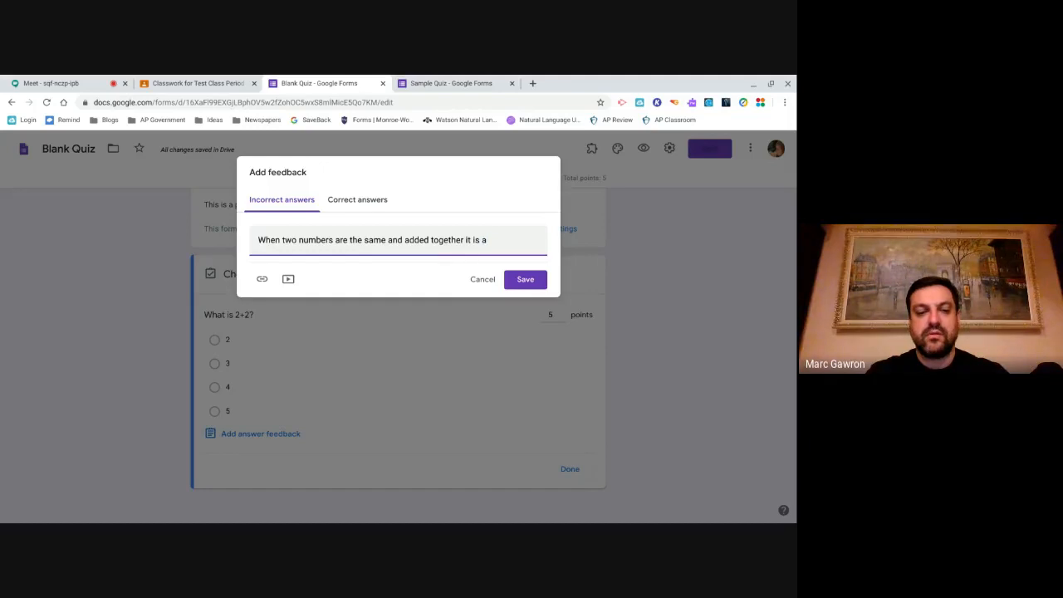
text( larger, even)
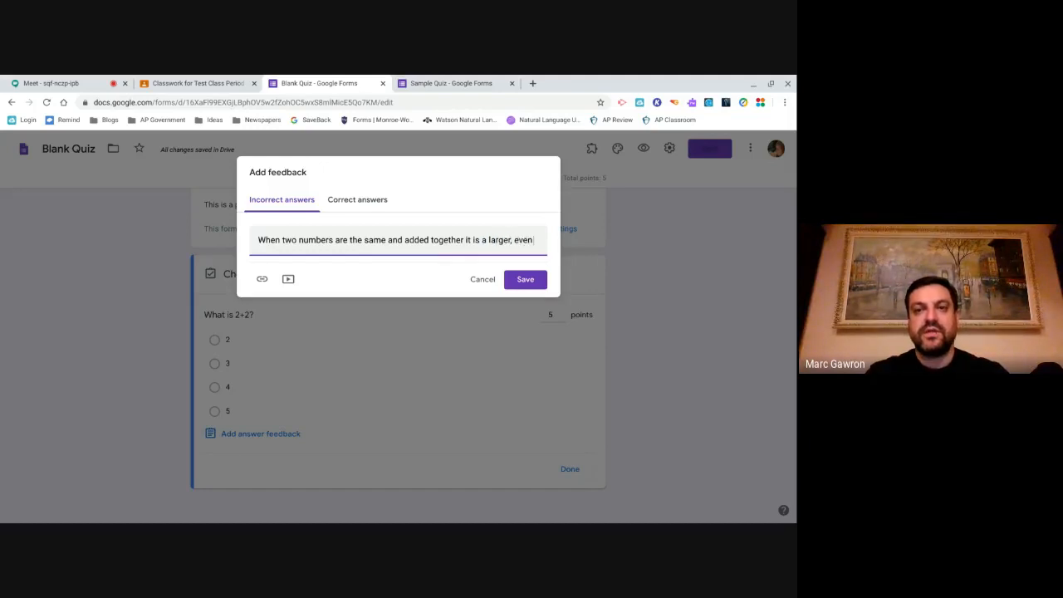
text( number)
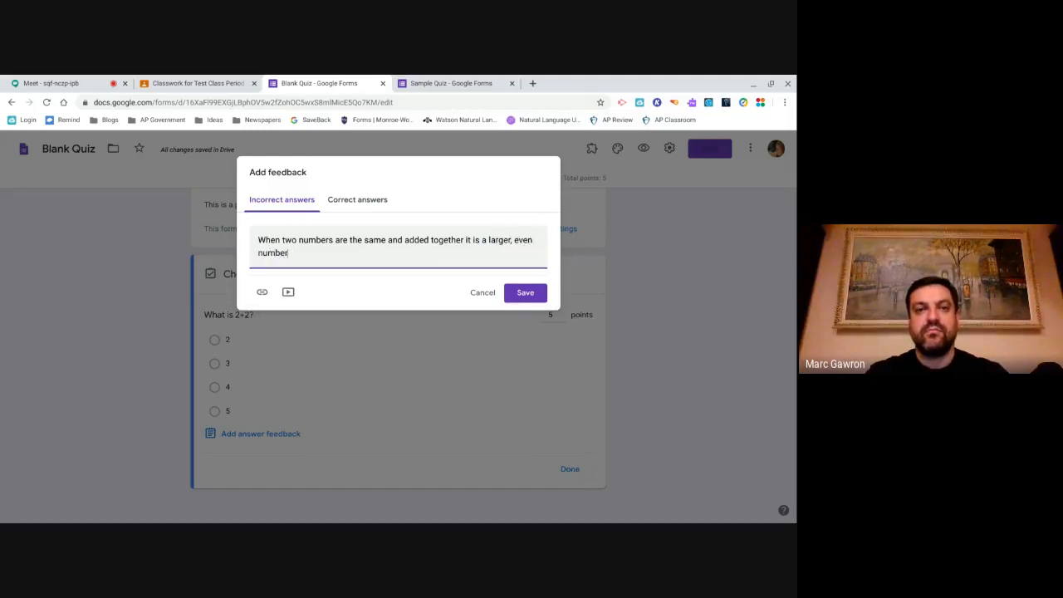
text(.)
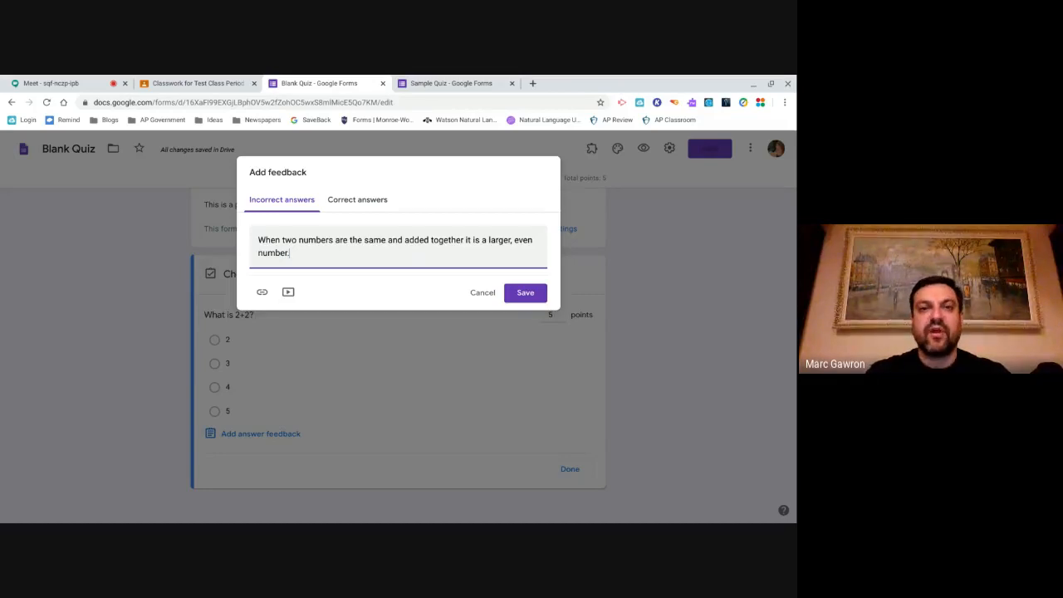
- Move to the correct-answer feedback, discard the empty link fields, and choose to add a video
click(352, 201)
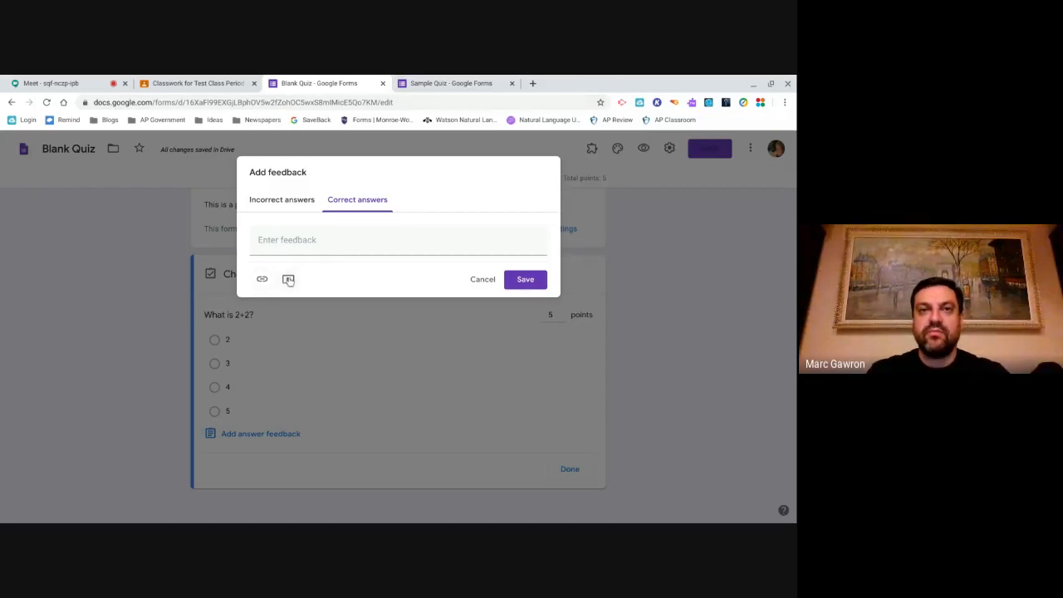
click(299, 201)
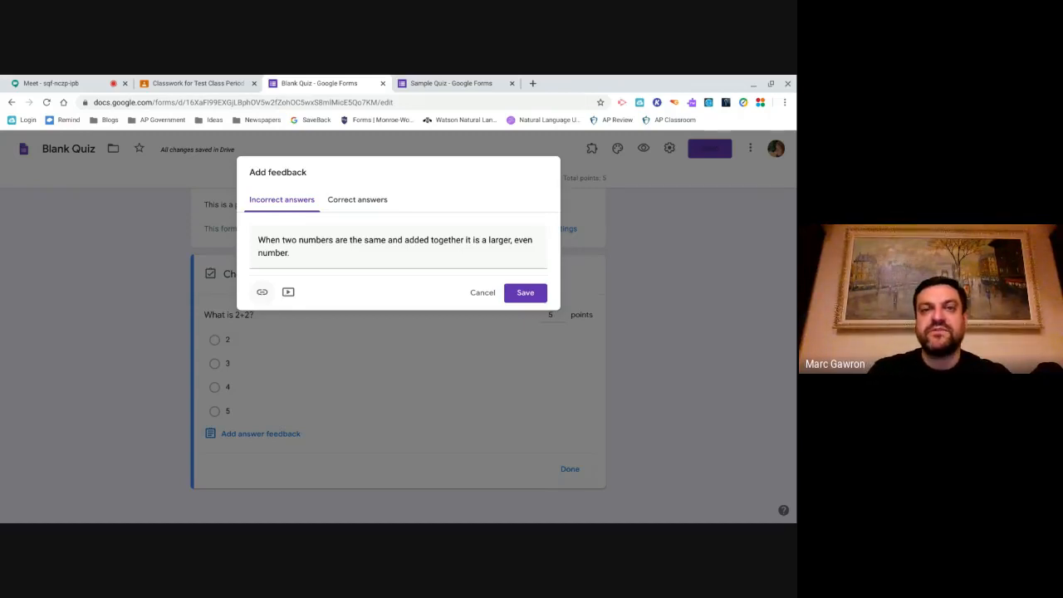
click(345, 206)
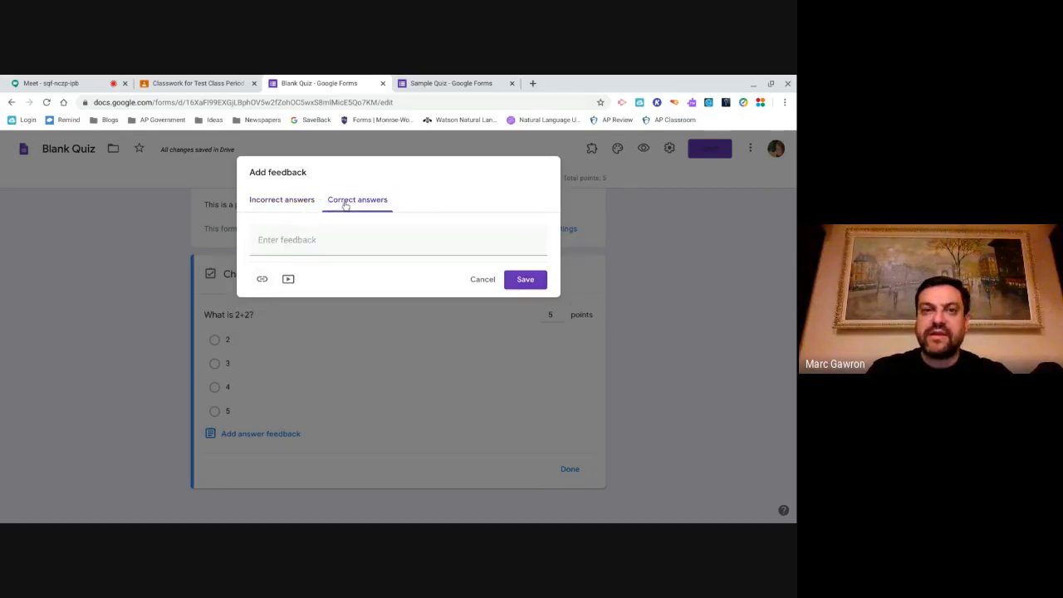
click(262, 278)
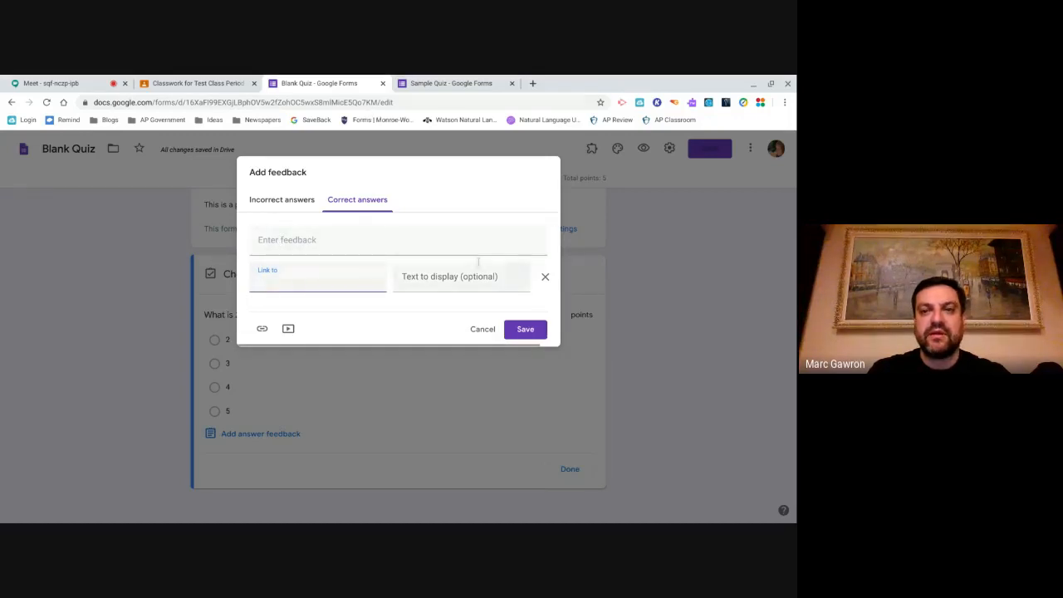
click(545, 277)
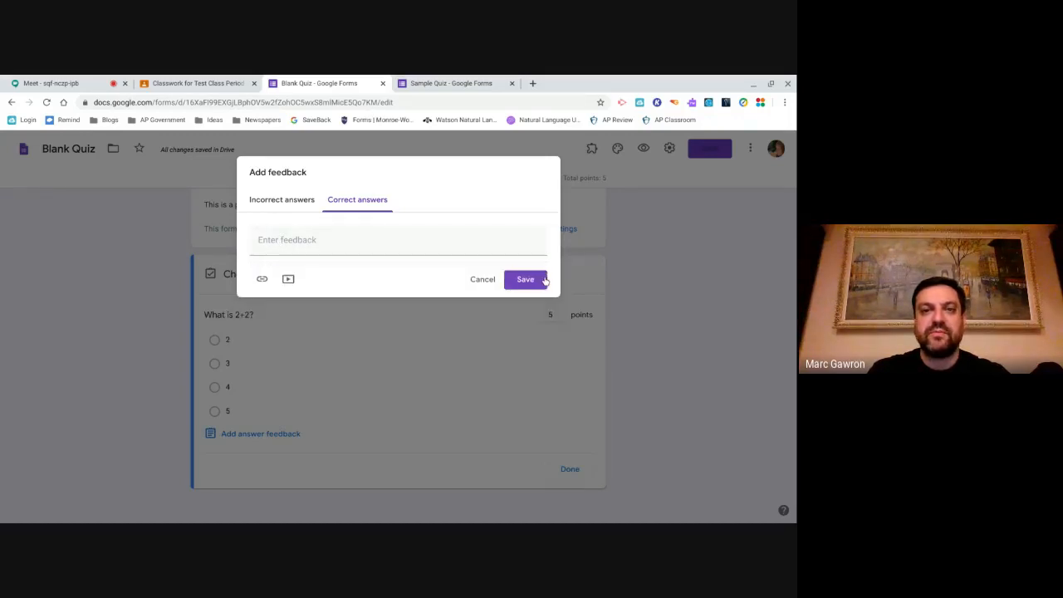
click(287, 278)
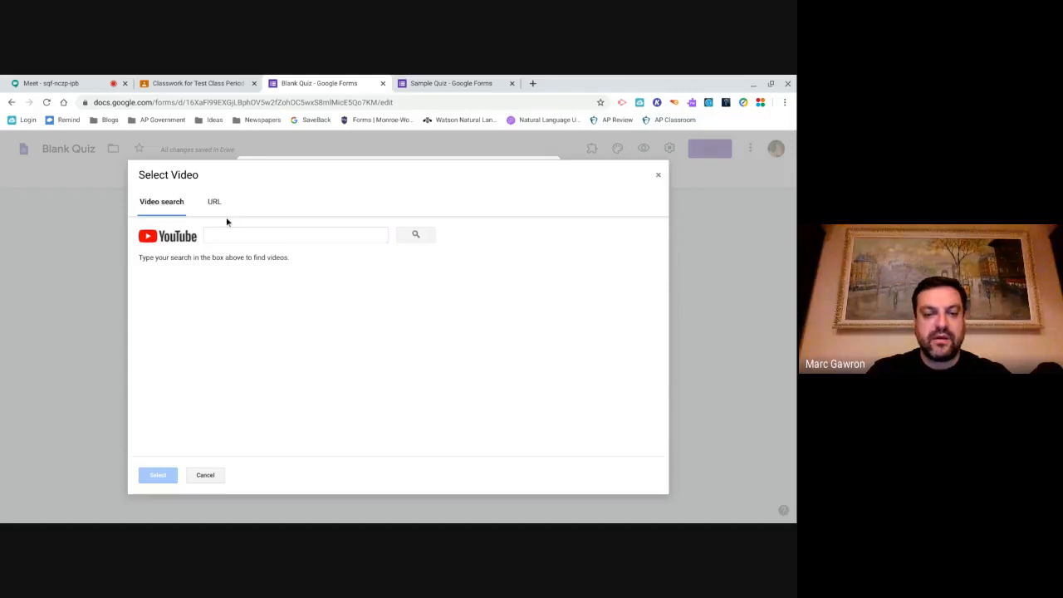
- Search YouTube for 'math 4' and attach 'Comparing Fractions - 4th Grade Mage Math'
text(math 4)
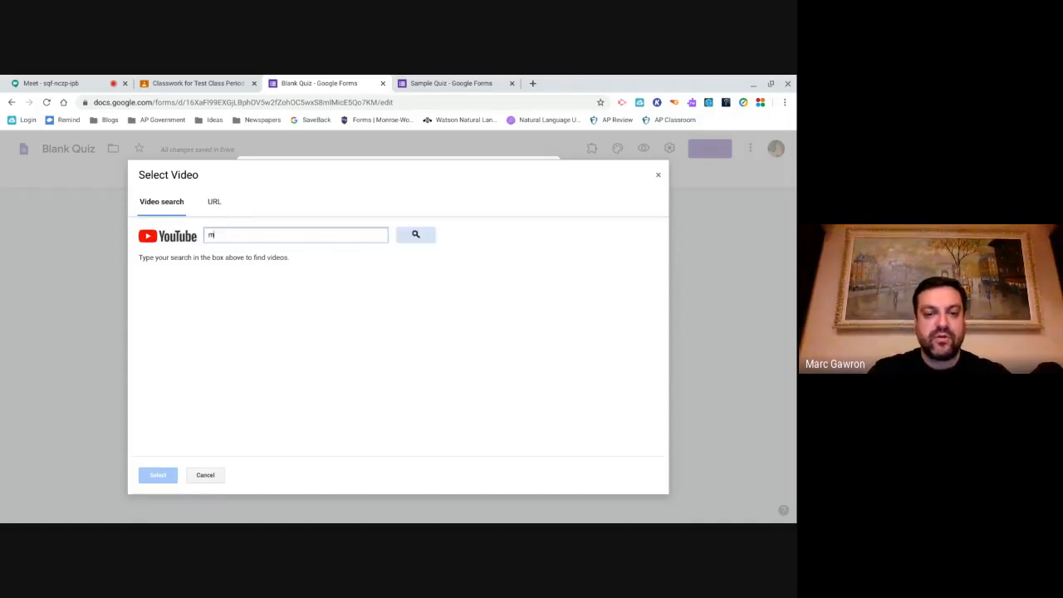
key(Return)
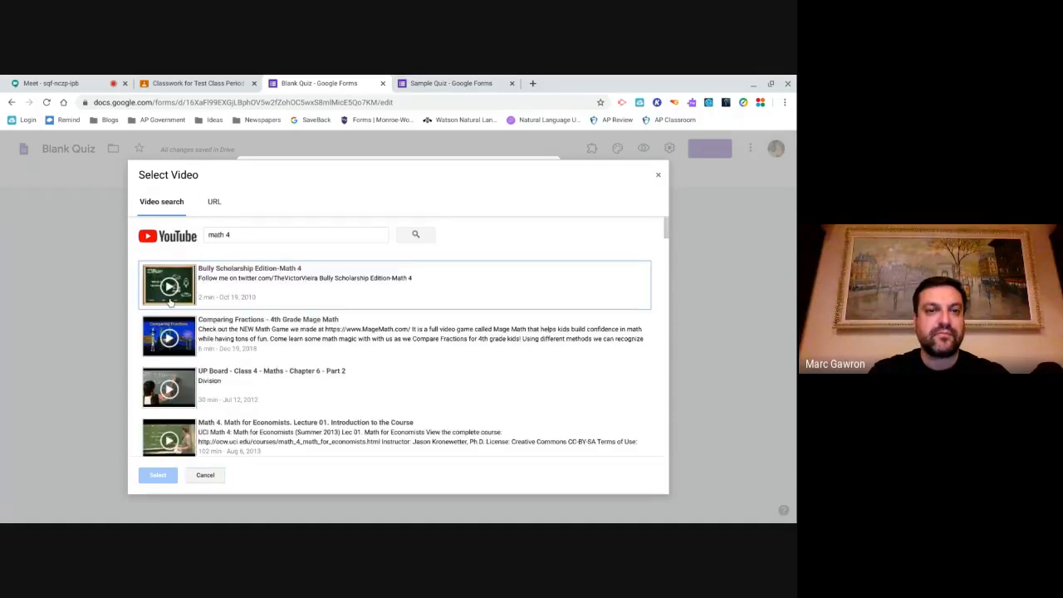
scroll(174, 347, down, 1)
scroll(176, 349, down, 2)
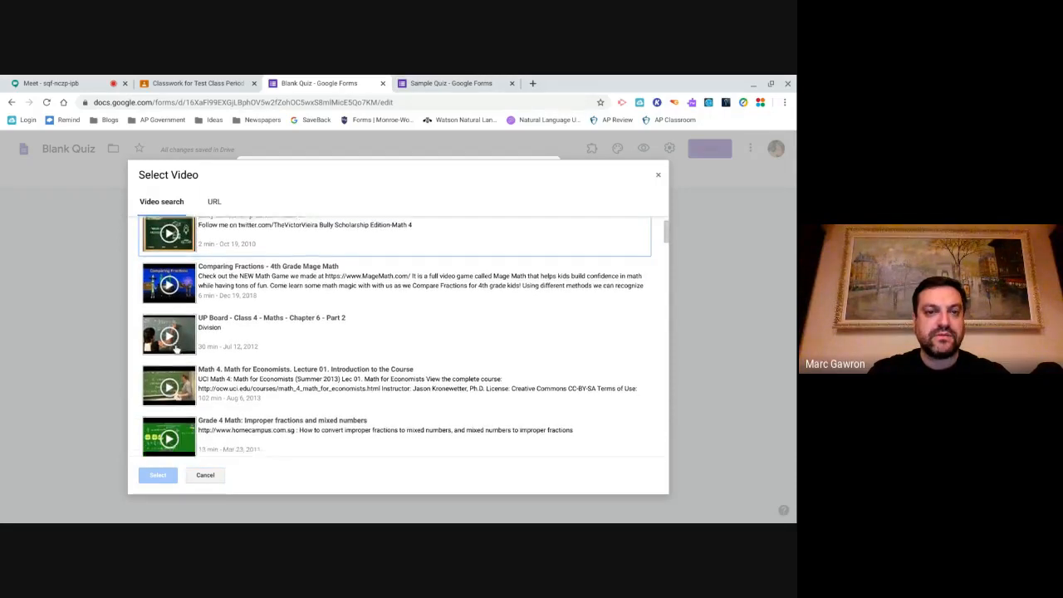
scroll(176, 349, up, 2)
scroll(176, 337, up, 1)
click(176, 336)
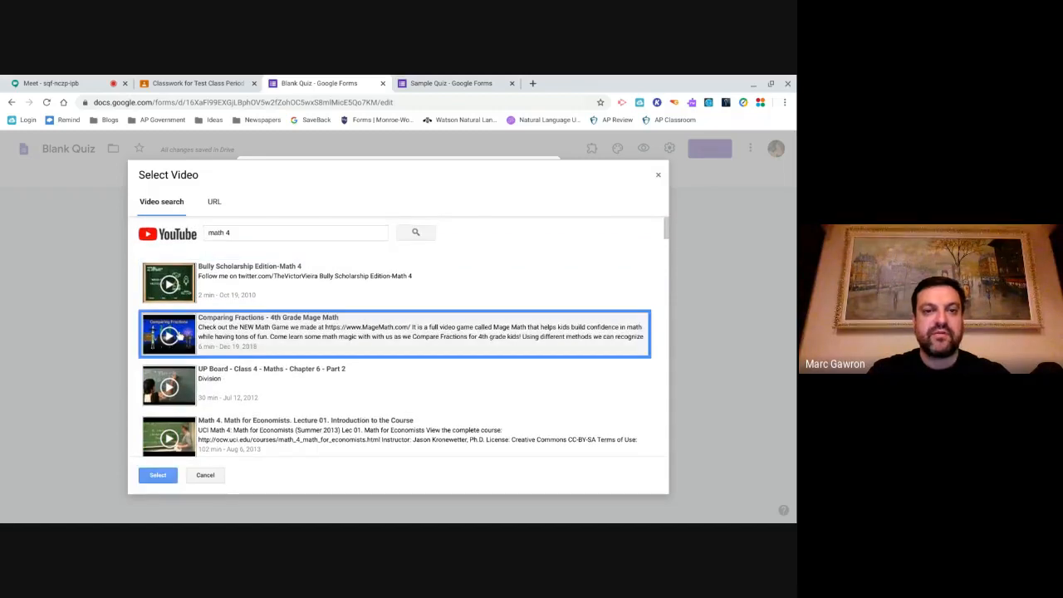
click(158, 475)
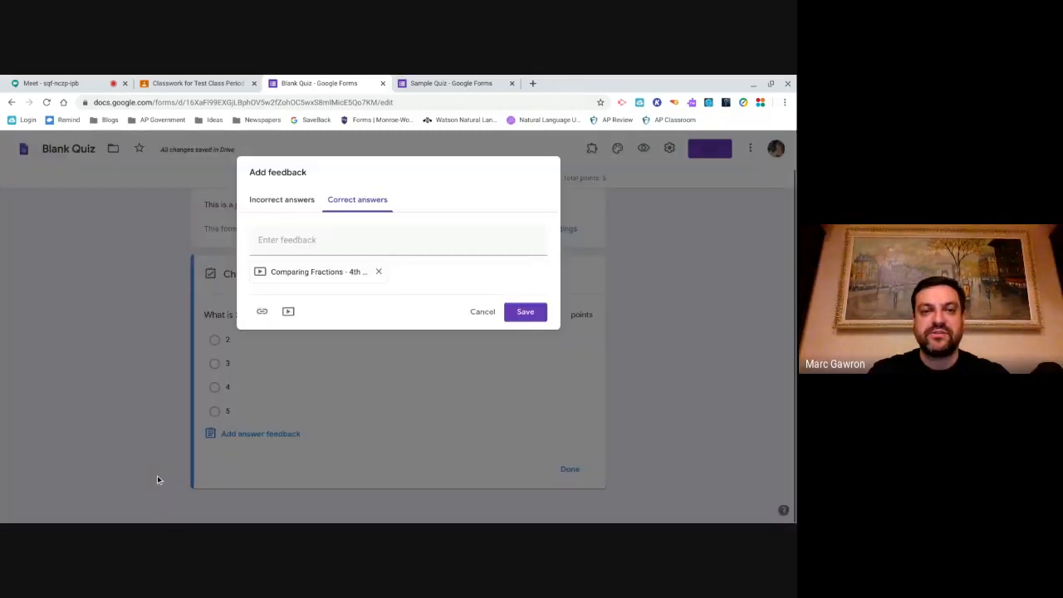
- Add correct-answer text 'Please view this video to understand addition better.' and save the feedback
click(281, 242)
text(P)
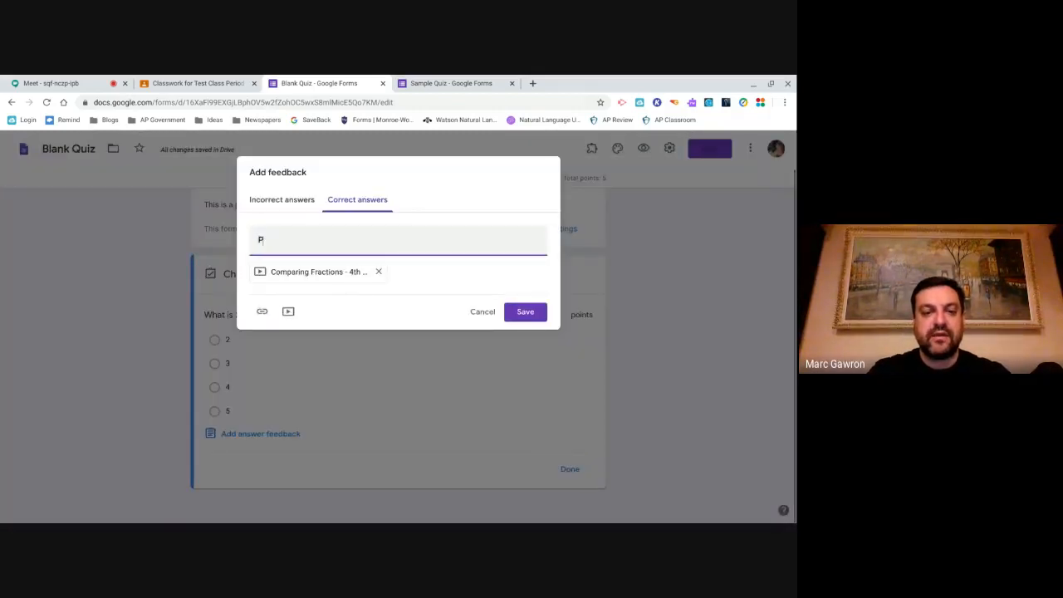
text(lease v)
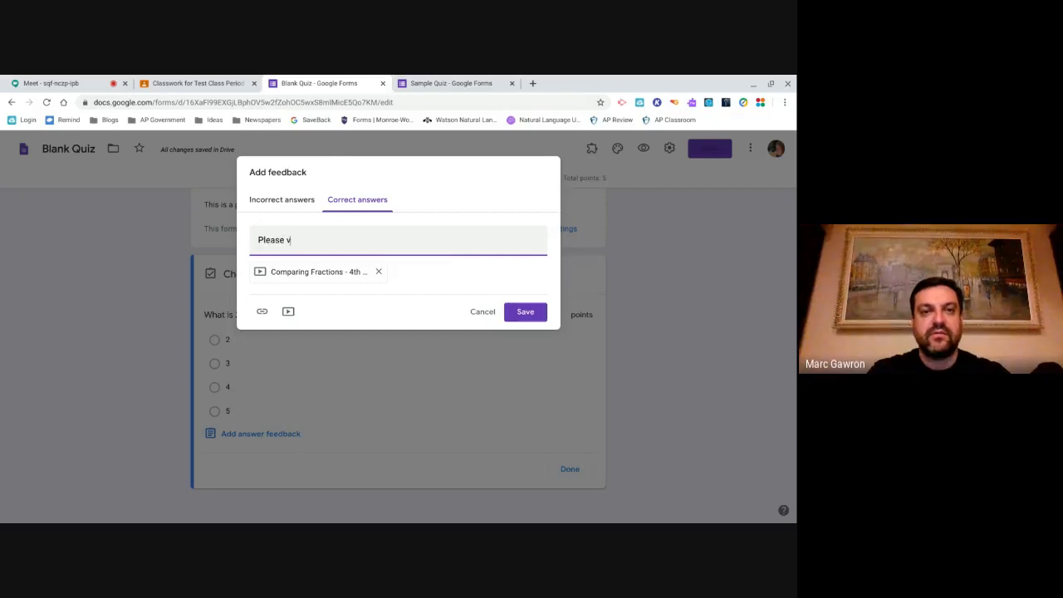
text(iew this vi)
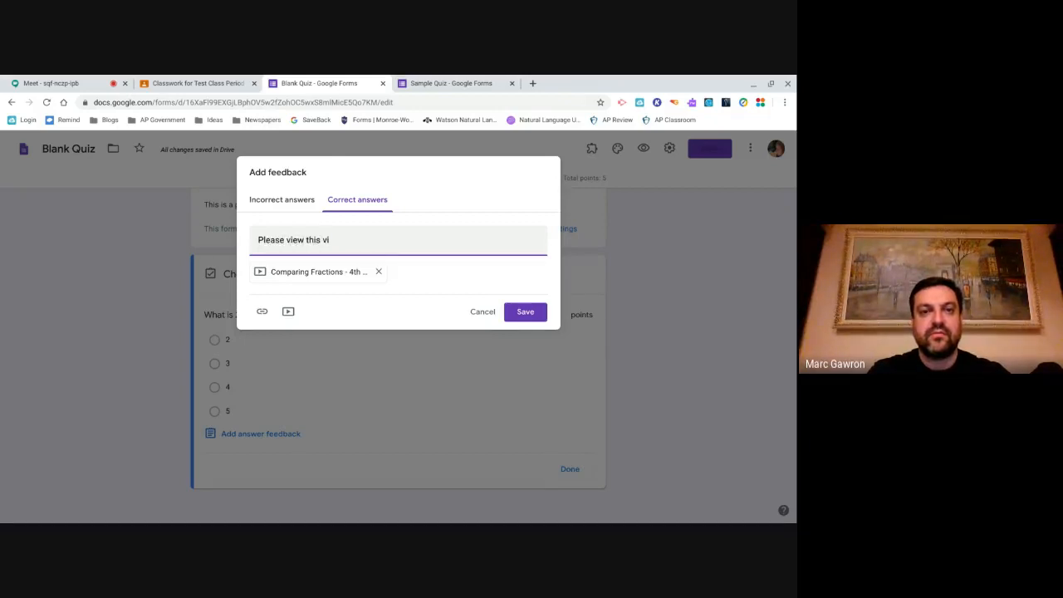
text(deo to understand a)
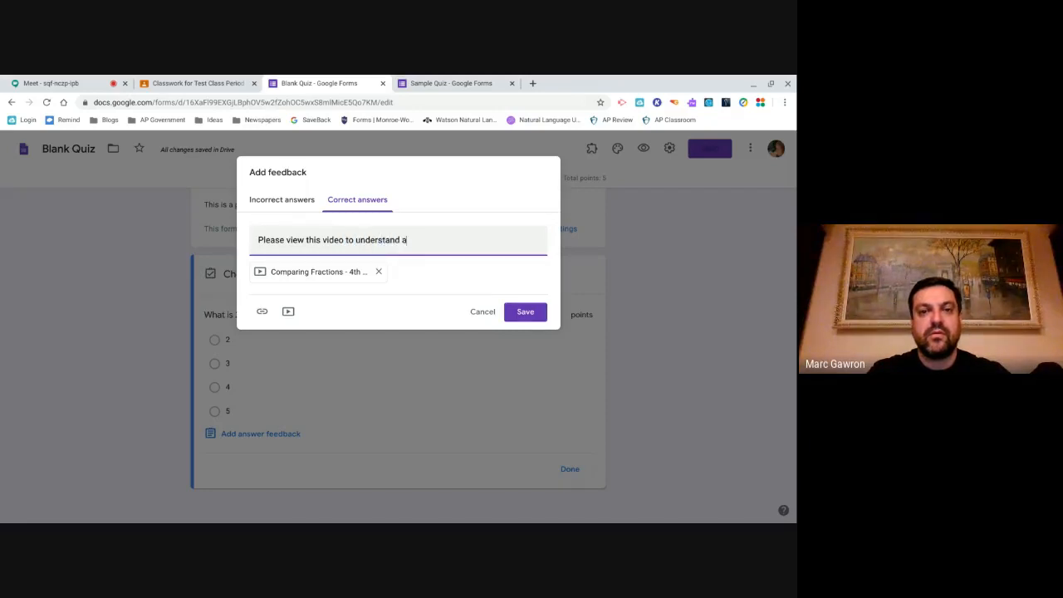
text(ddition better.)
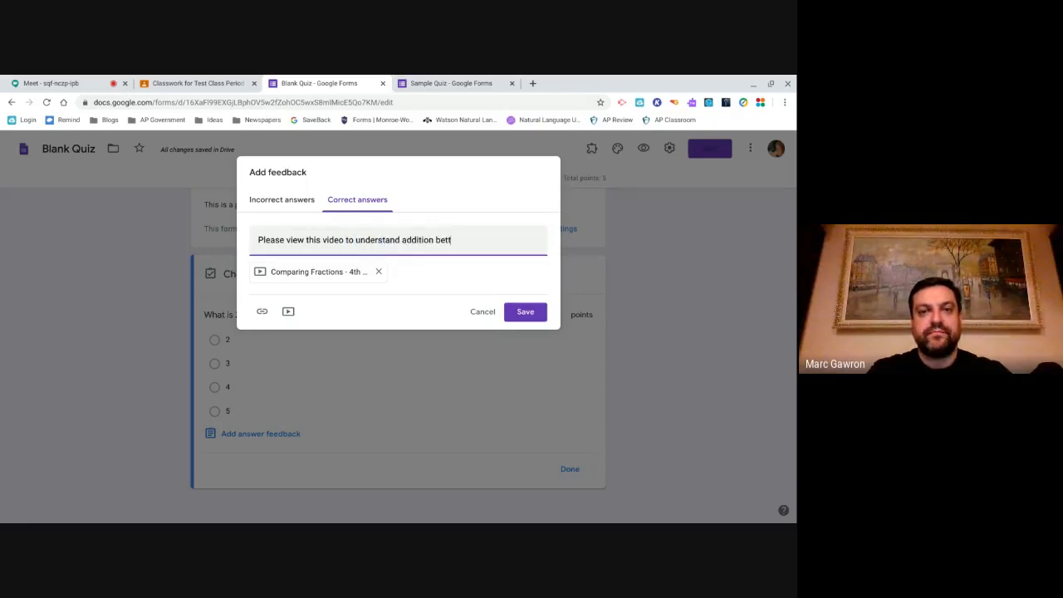
click(537, 312)
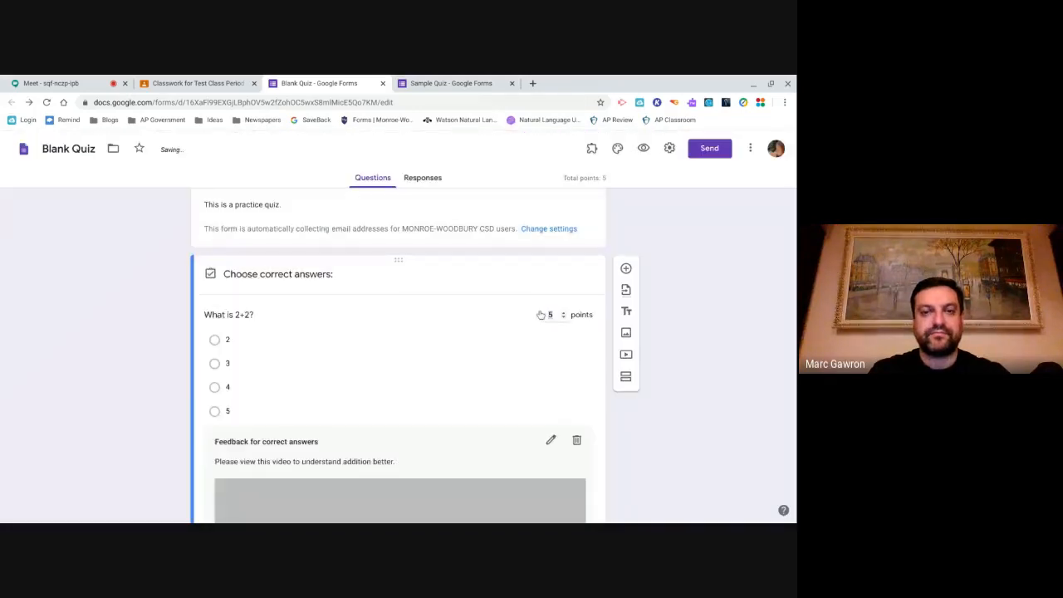
- Set 4 as the sole correct answer to 'What is 2+2?' and finish the answer key
scroll(419, 392, down, 3)
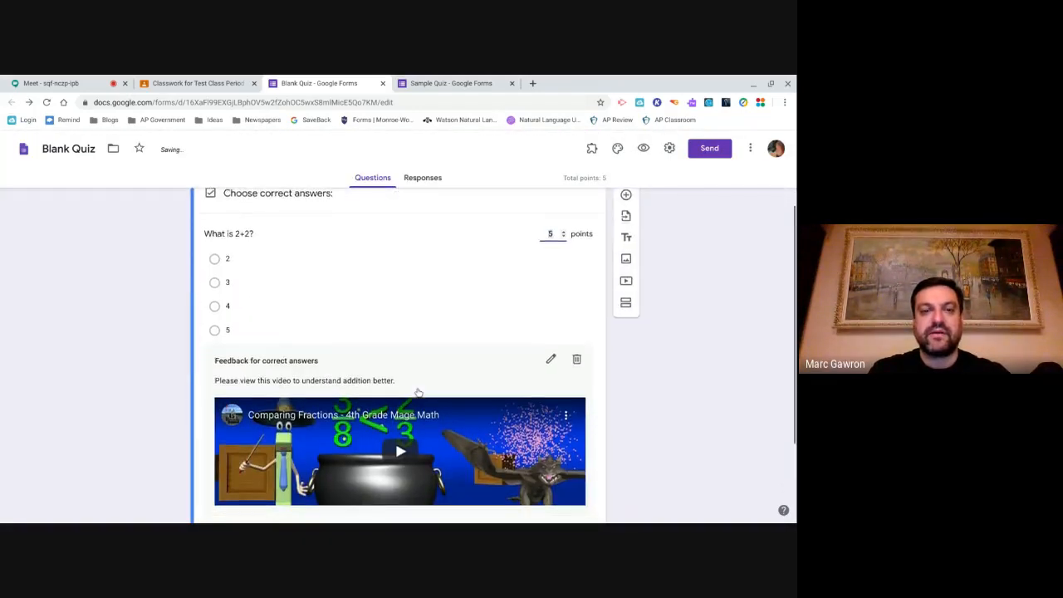
scroll(357, 378, up, 1)
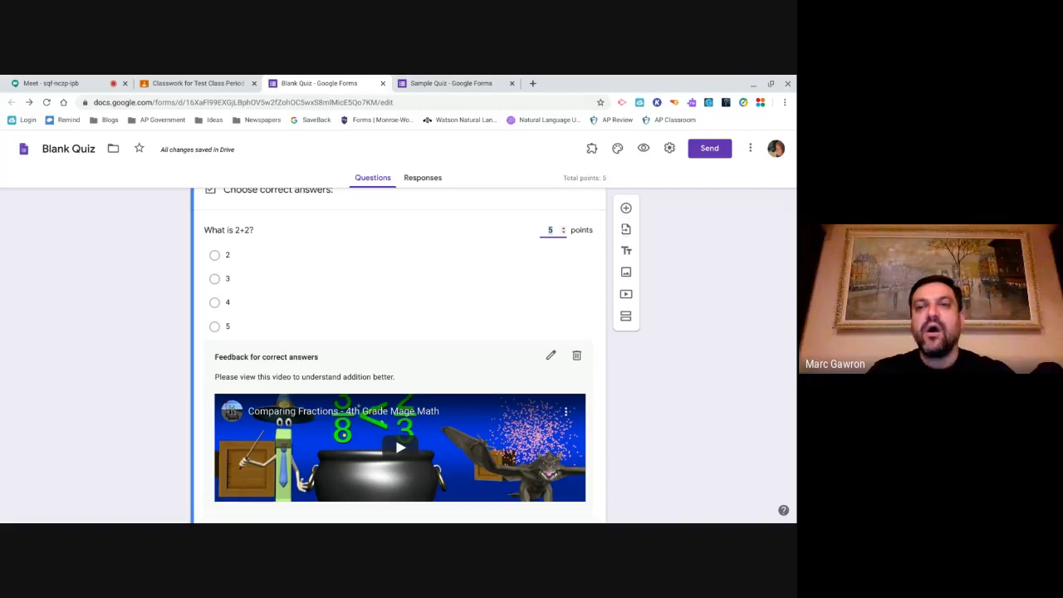
click(214, 303)
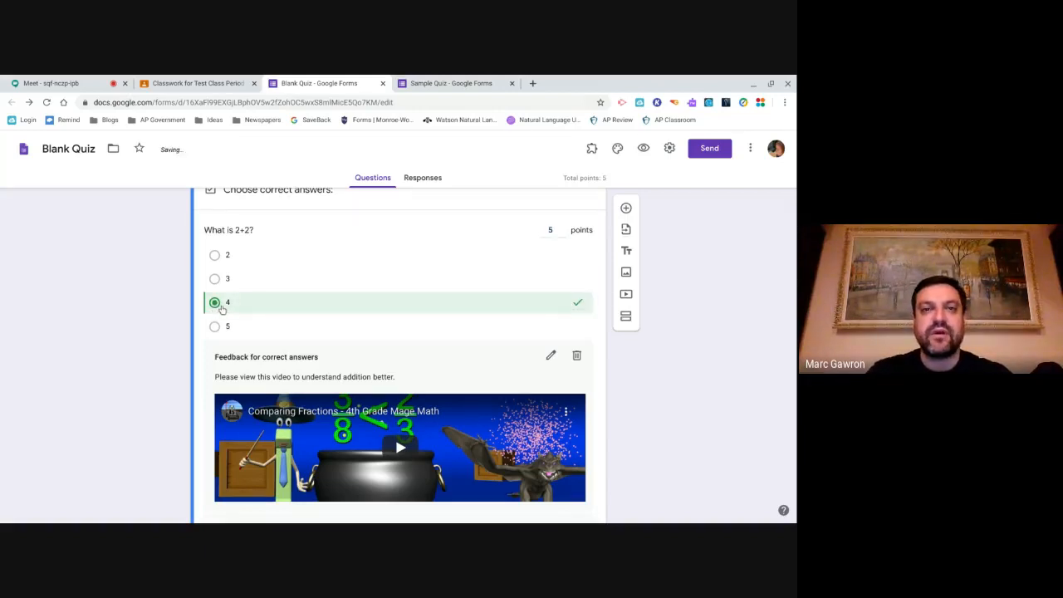
click(215, 255)
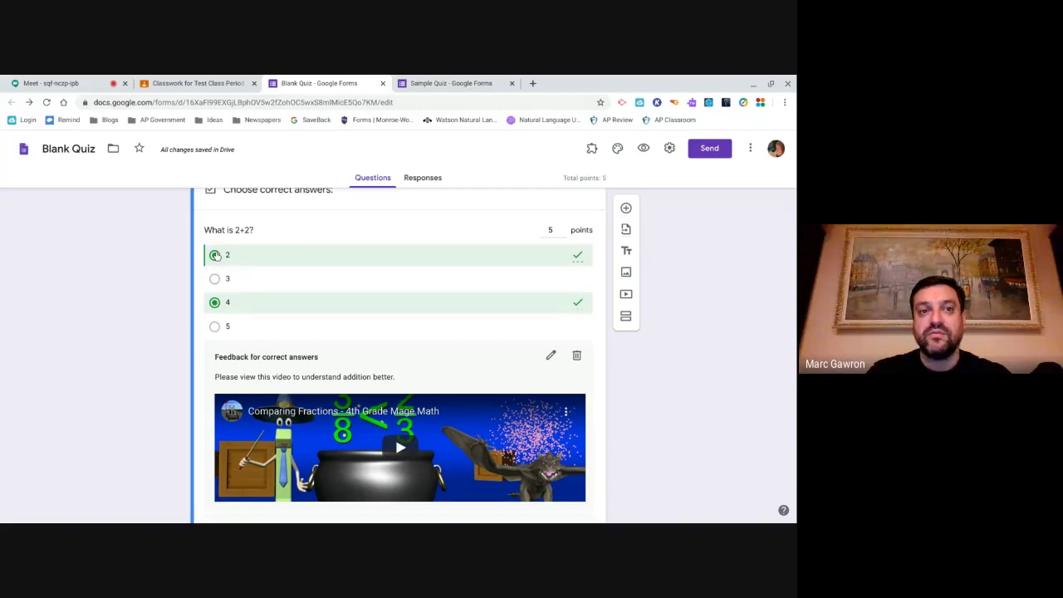
click(216, 255)
scroll(412, 435, down, 2)
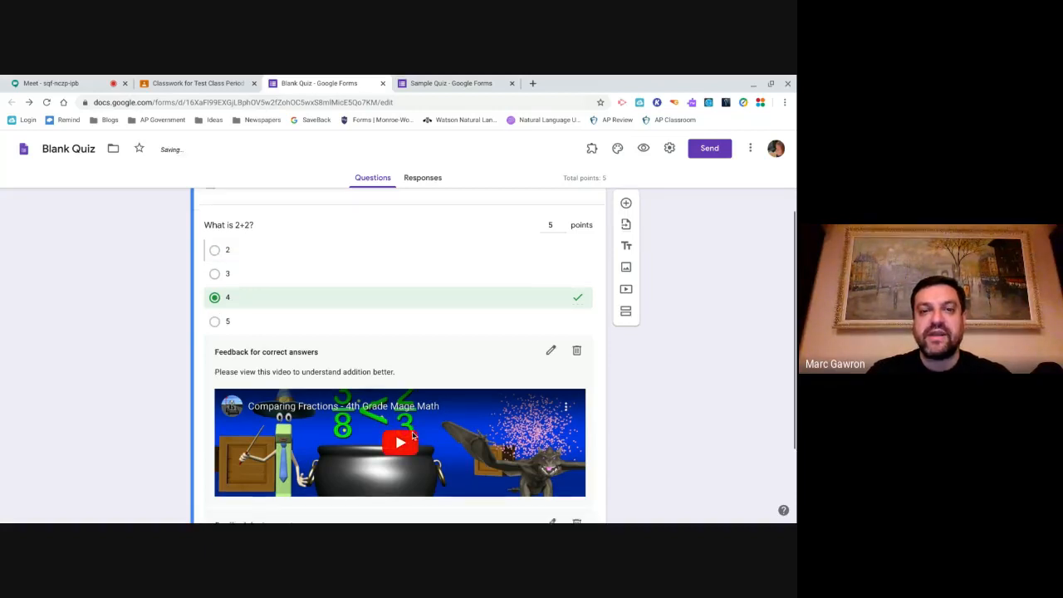
click(570, 469)
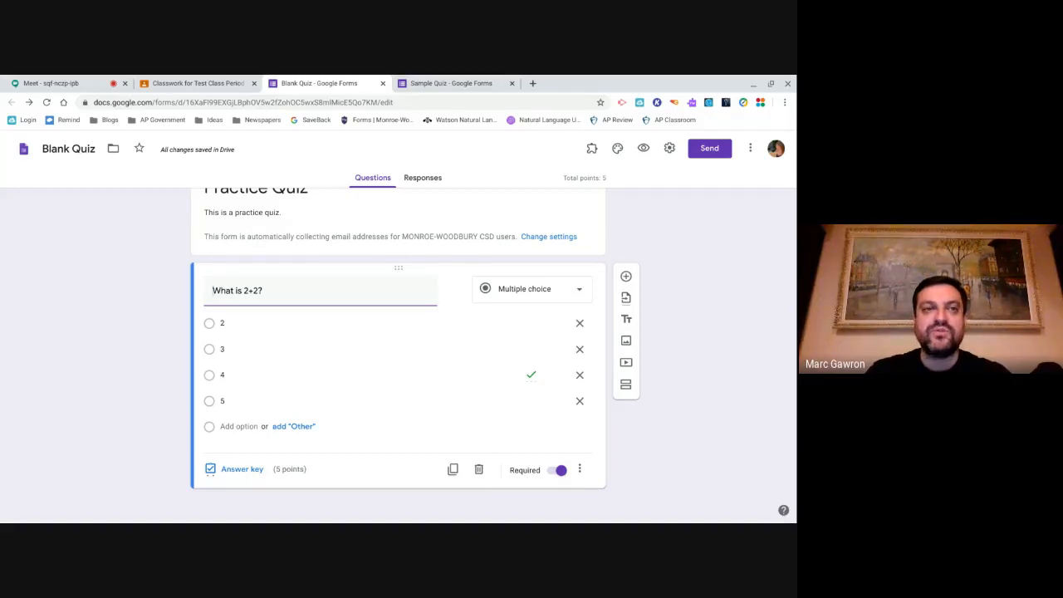
click(159, 83)
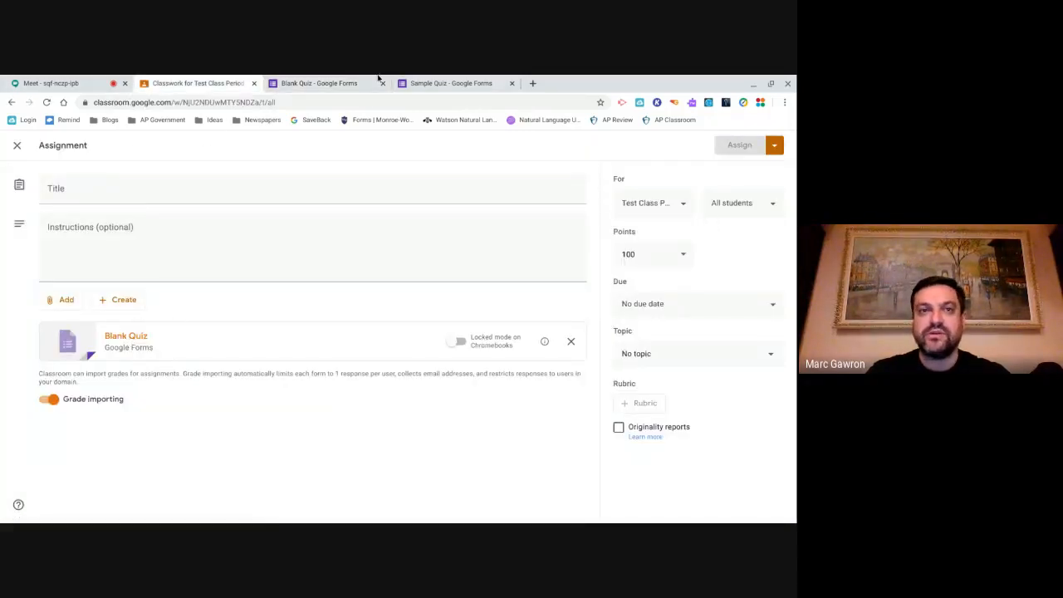
click(320, 83)
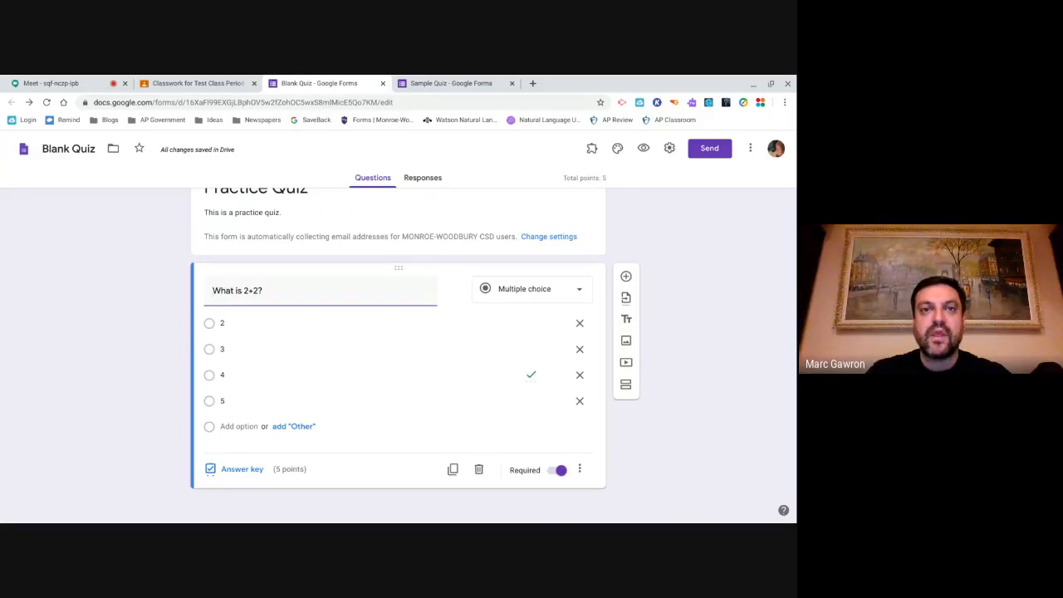
- On the quiz's Responses page (0 responses), switch off Accepting responses
click(408, 182)
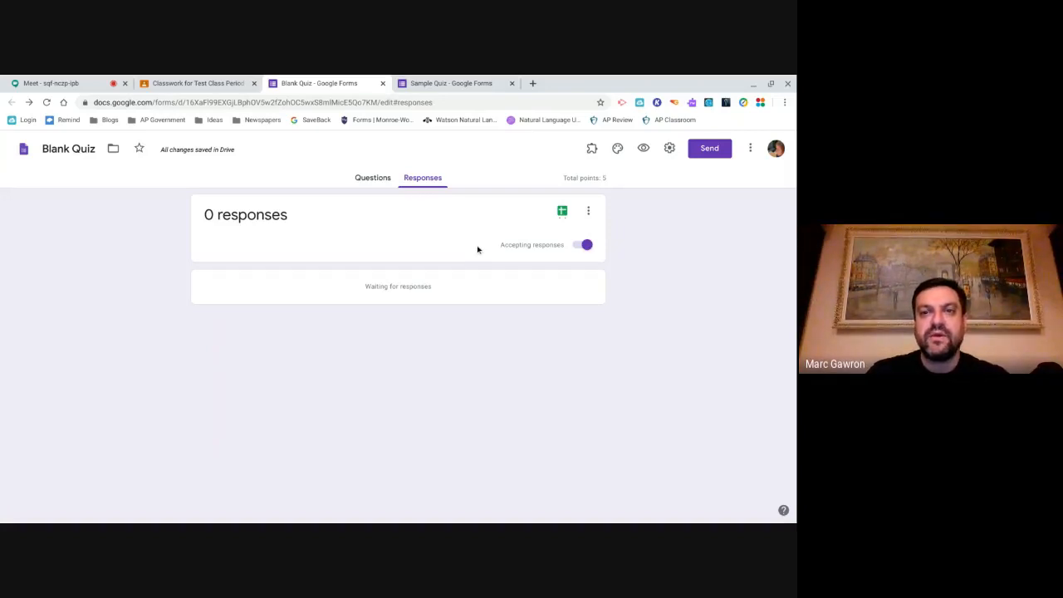
click(586, 244)
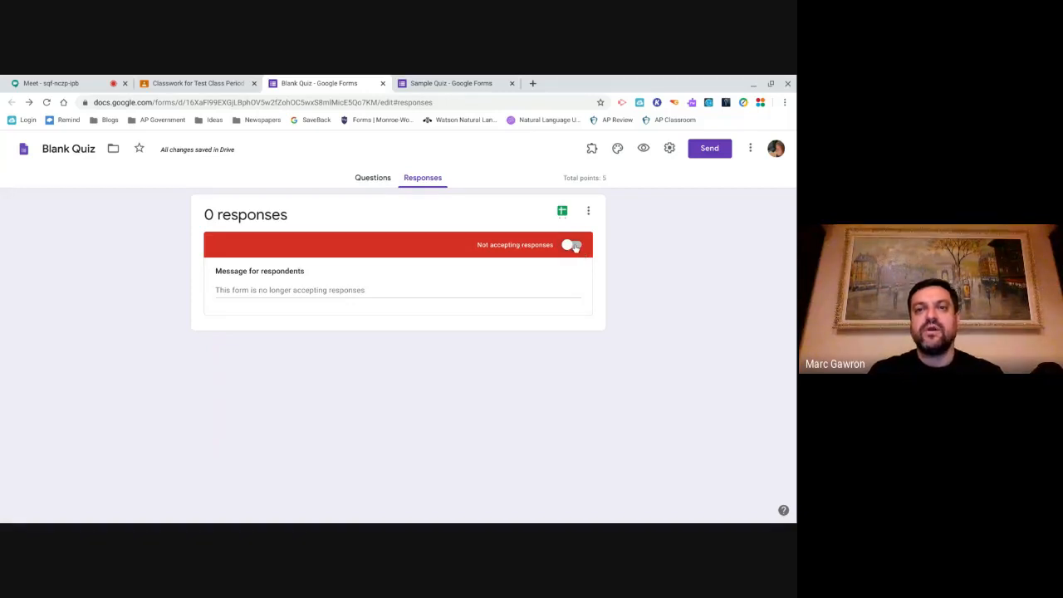
- Enter 'Sorry, the due date has passed.' as the respondent message, then choose Stop recording in Meet
click(356, 286)
text(Sorry, the)
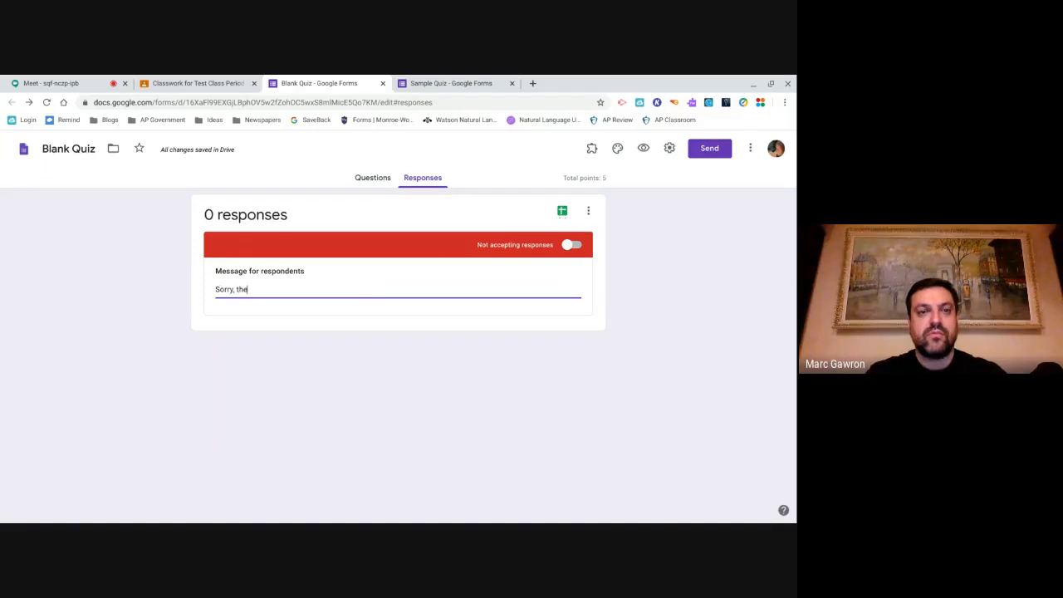
text( due dat)
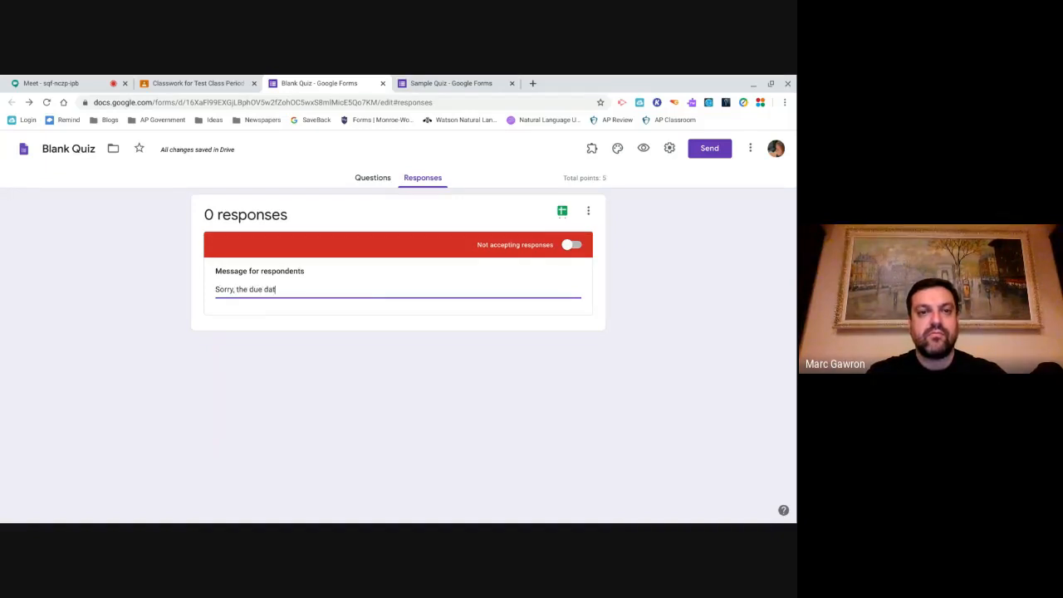
text(e has)
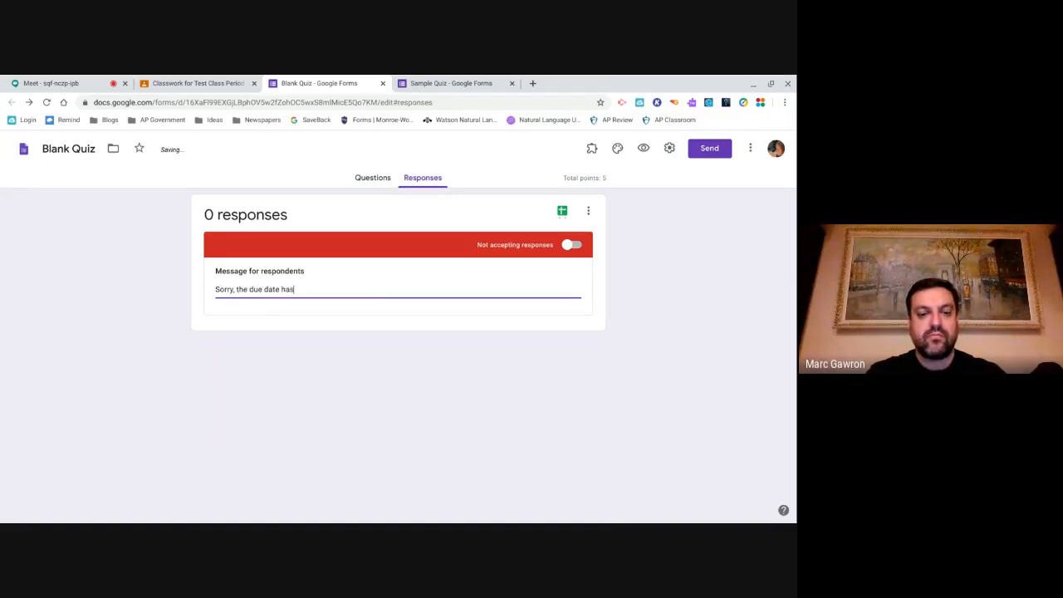
text( passed.)
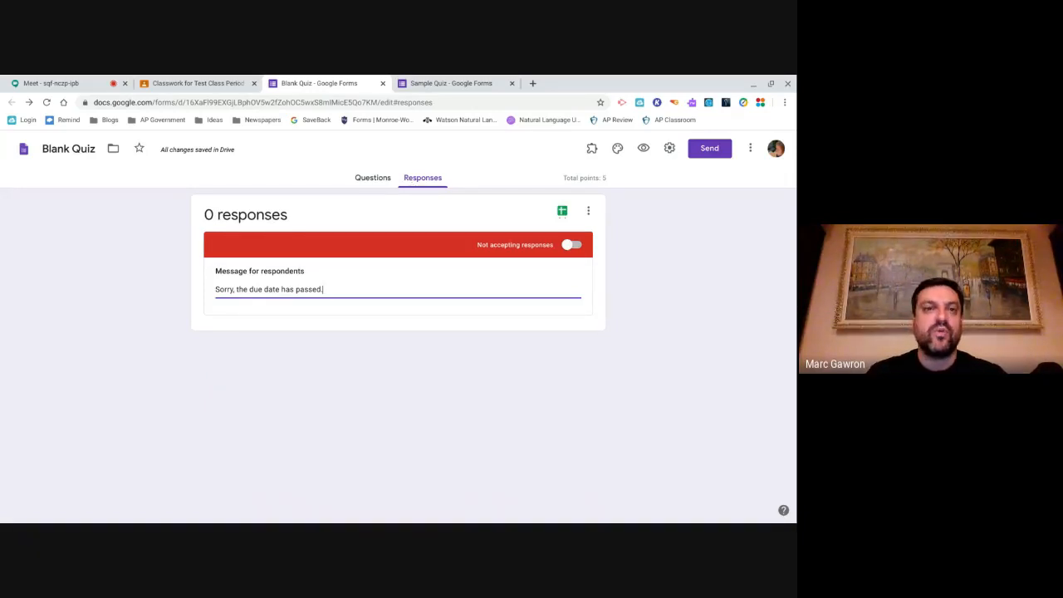
click(43, 82)
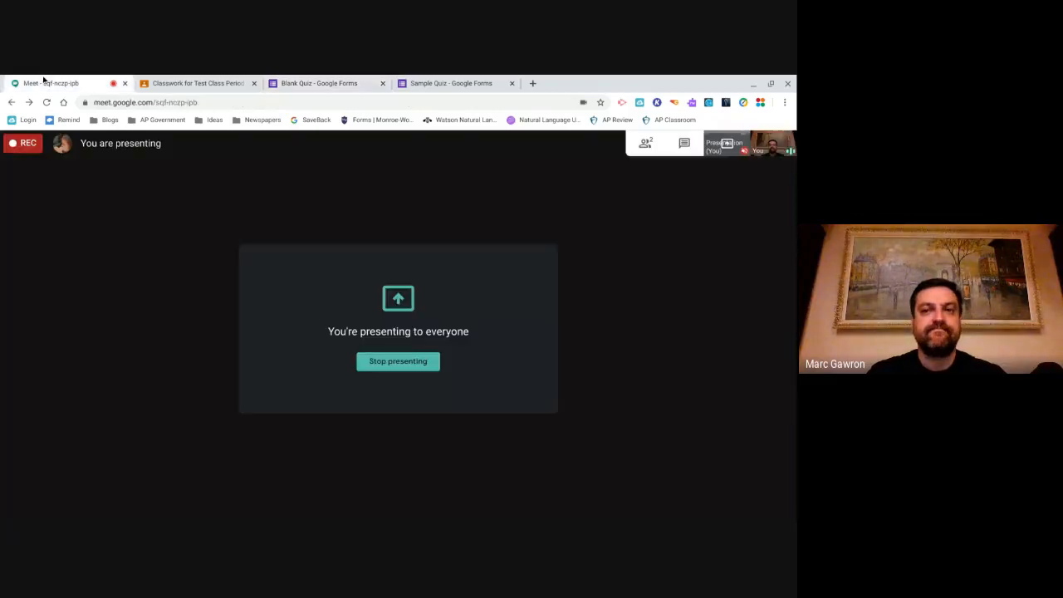
click(780, 499)
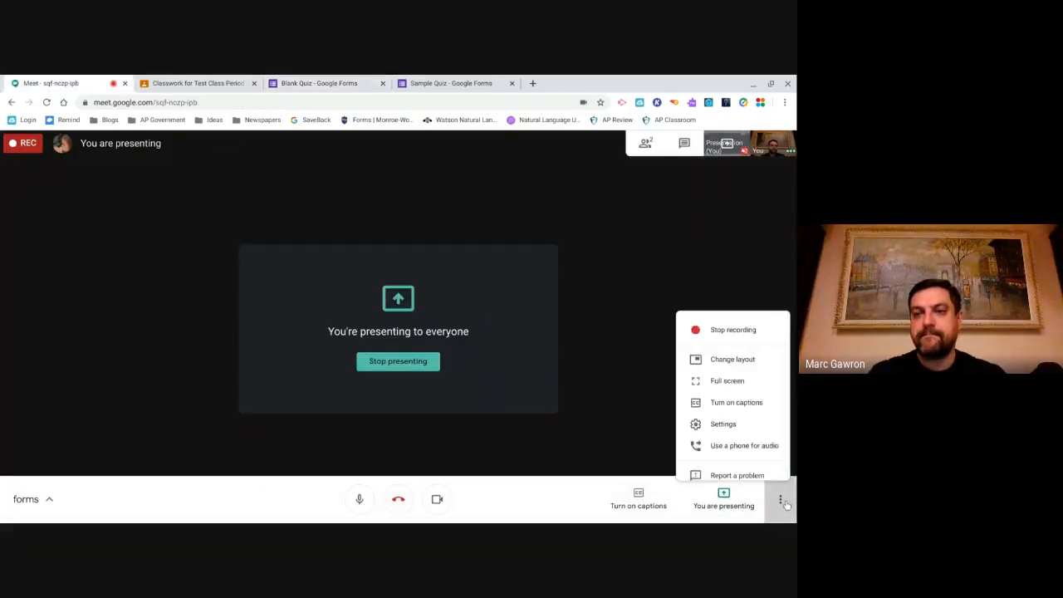
click(705, 280)
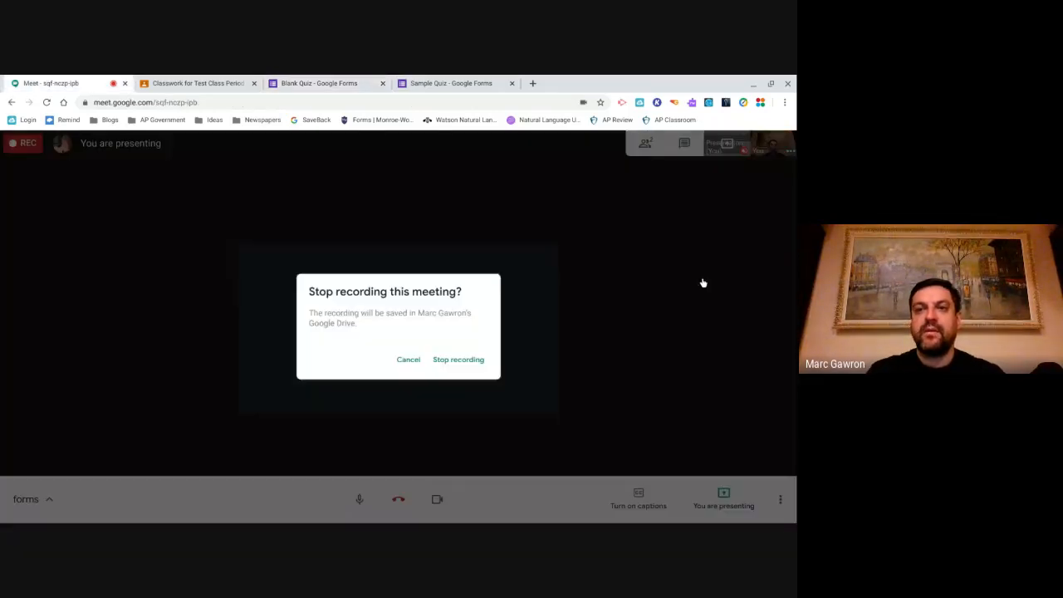